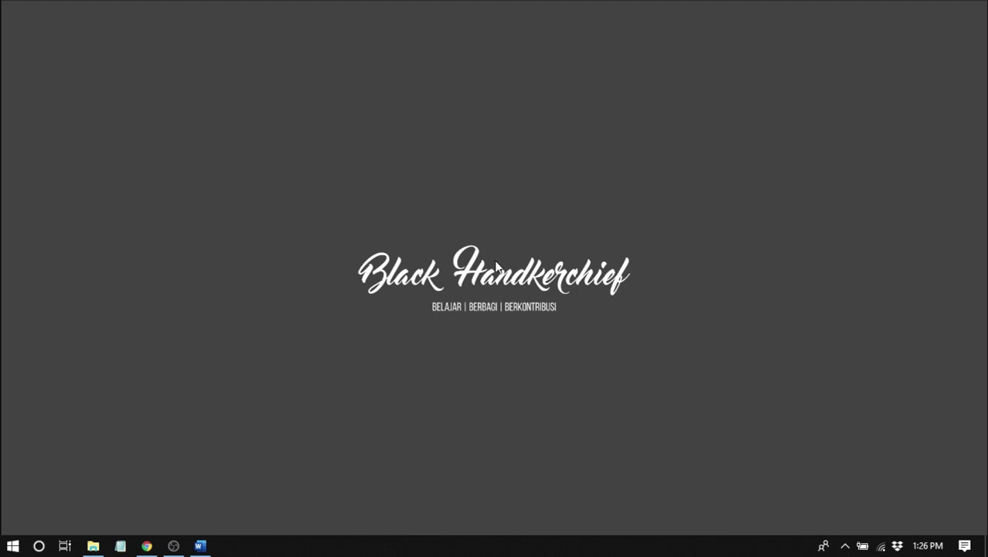
- Open the Black Handkerchief document and scroll through its text
{"action": "left_click", "coordinate": [200, 546]}
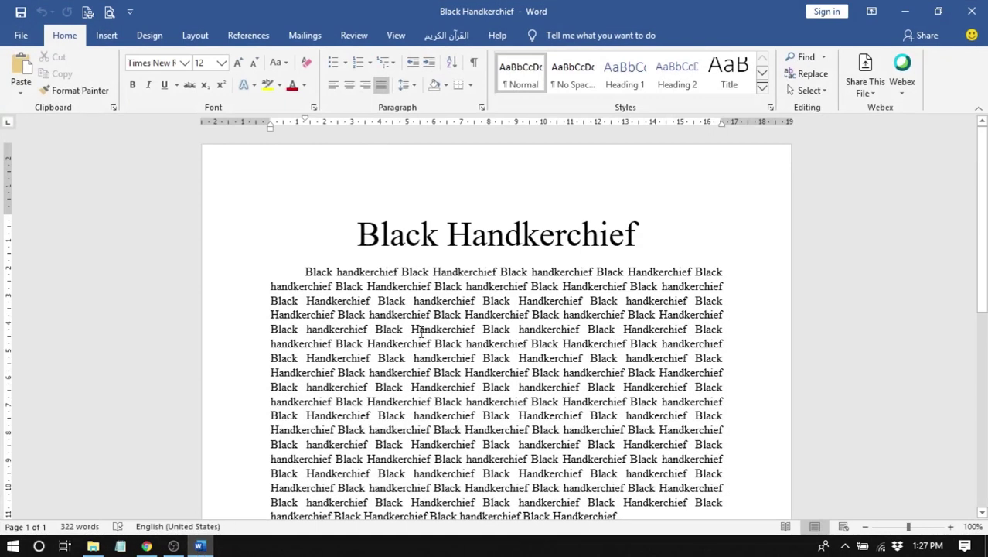
{"action": "scroll", "coordinate": [420, 332], "scroll_direction": "down", "scroll_amount": 5}
{"action": "scroll", "coordinate": [544, 406], "scroll_direction": "up", "scroll_amount": 2}
{"action": "scroll", "coordinate": [544, 406], "scroll_direction": "up", "scroll_amount": 2}
{"action": "scroll", "coordinate": [543, 405], "scroll_direction": "down", "scroll_amount": 2}
{"action": "left_click_drag", "start_coordinate": [340, 200], "coordinate": [611, 325]}
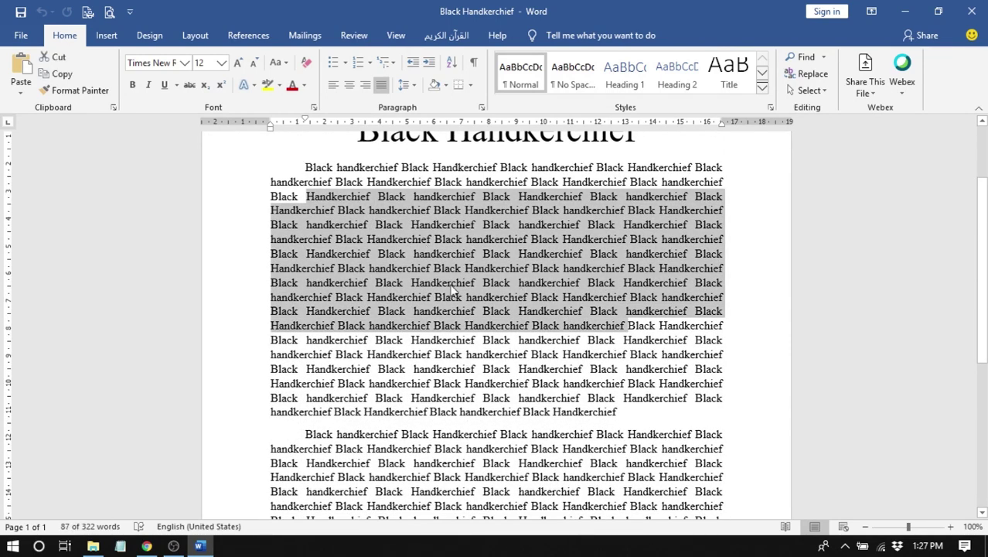
{"action": "left_click", "coordinate": [452, 283]}
{"action": "scroll", "coordinate": [421, 278], "scroll_direction": "up", "scroll_amount": 3}
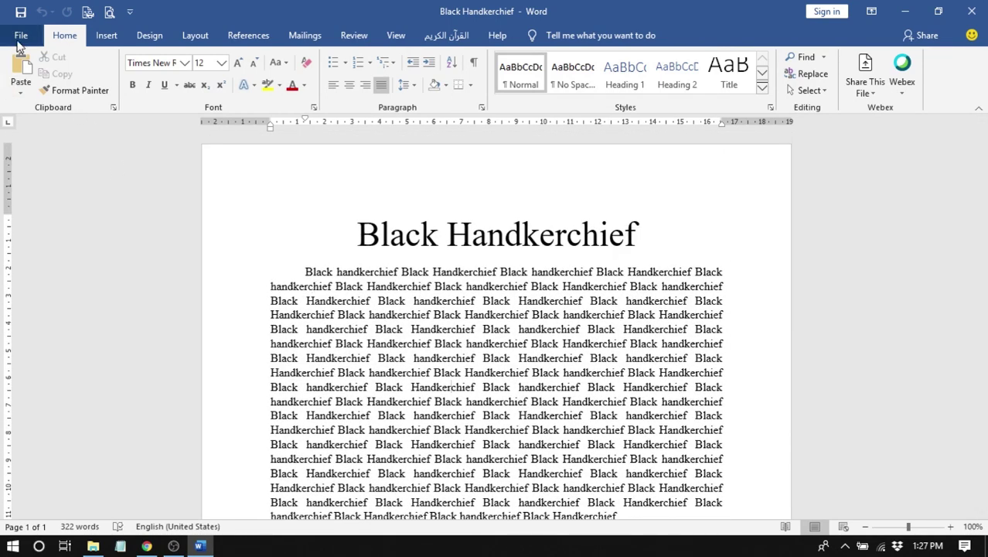
- Start Save As in the 29. kunci pdf folder with PDF as the file type
{"action": "left_click", "coordinate": [21, 35]}
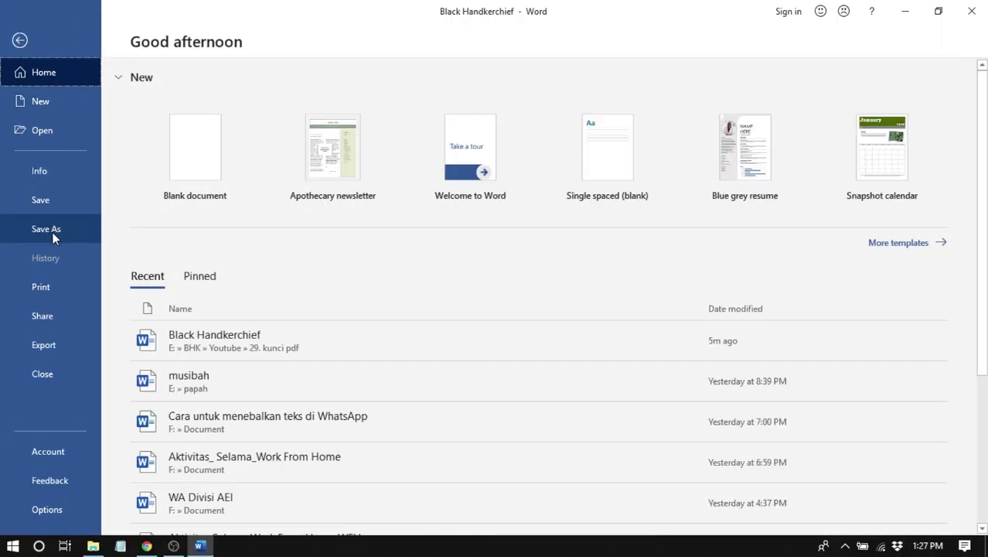
{"action": "left_click", "coordinate": [51, 232]}
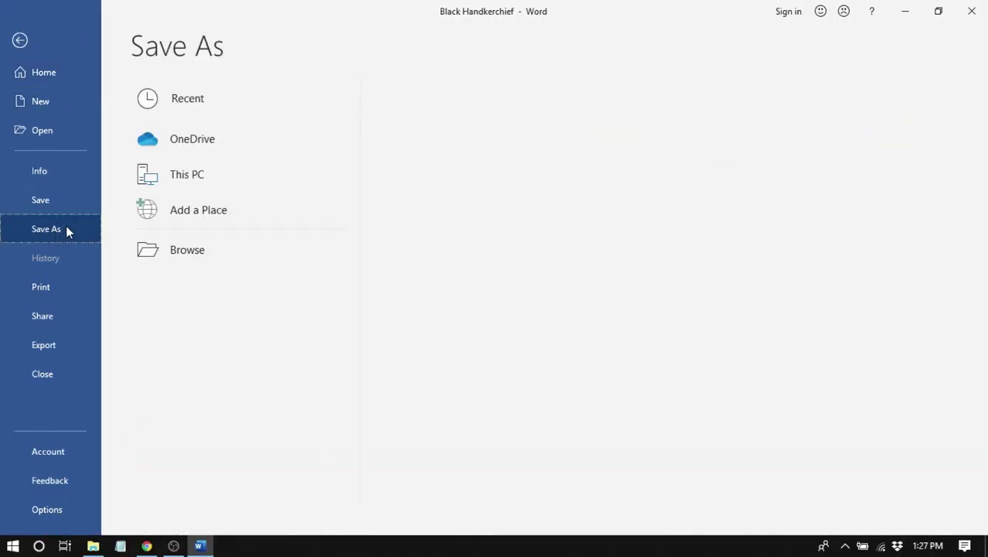
{"action": "left_click", "coordinate": [461, 159]}
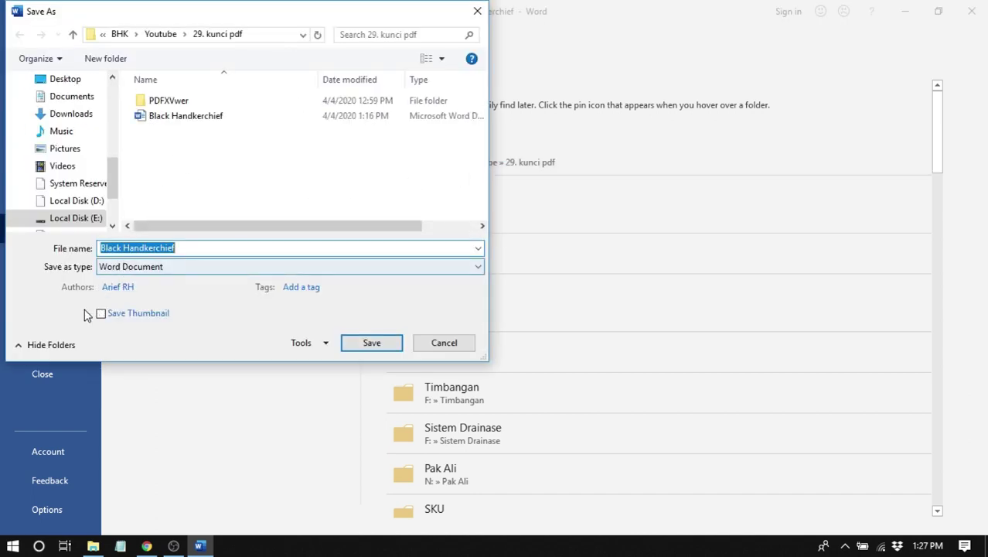
{"action": "left_click", "coordinate": [176, 276]}
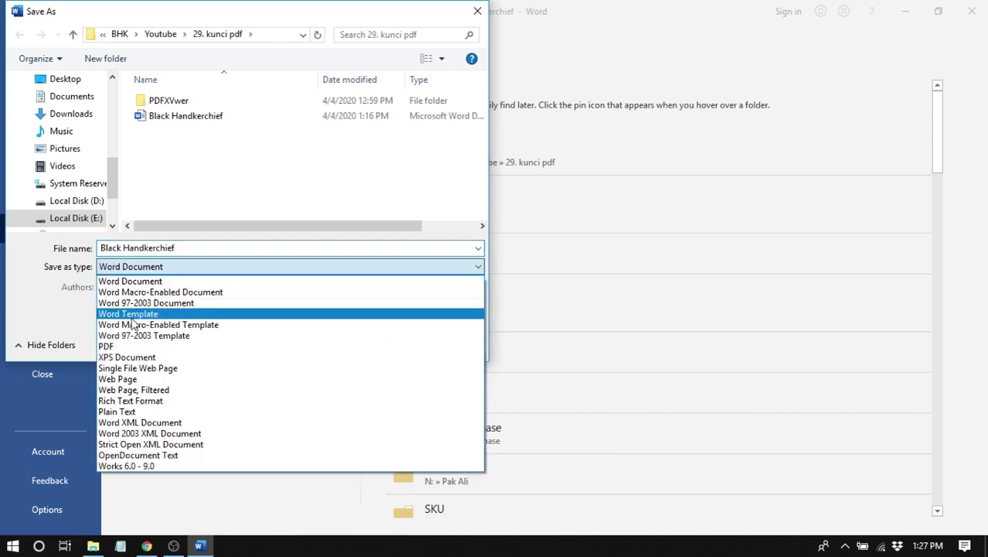
{"action": "left_click", "coordinate": [211, 345]}
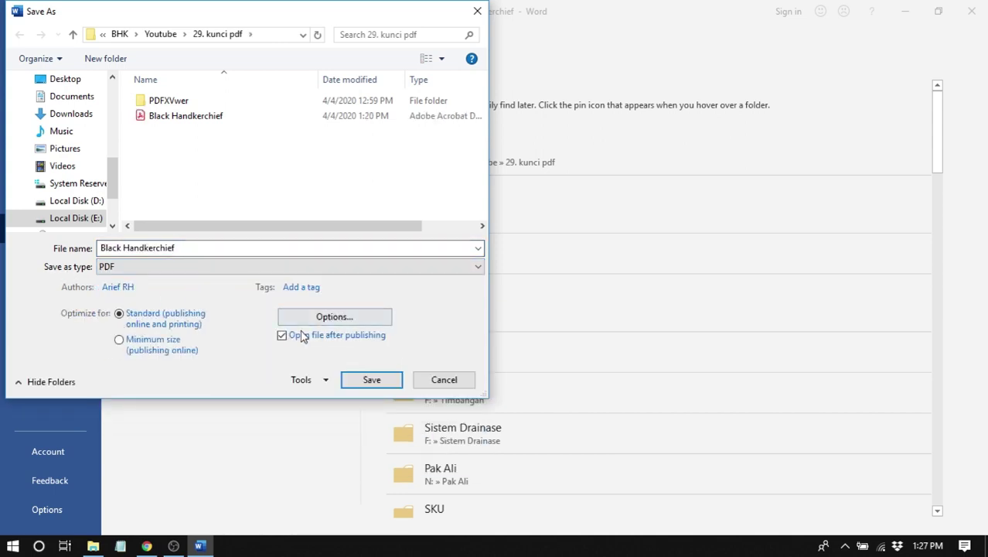
- Turn on 'Encrypt the document with a password' in the PDF options
{"action": "left_click", "coordinate": [348, 325]}
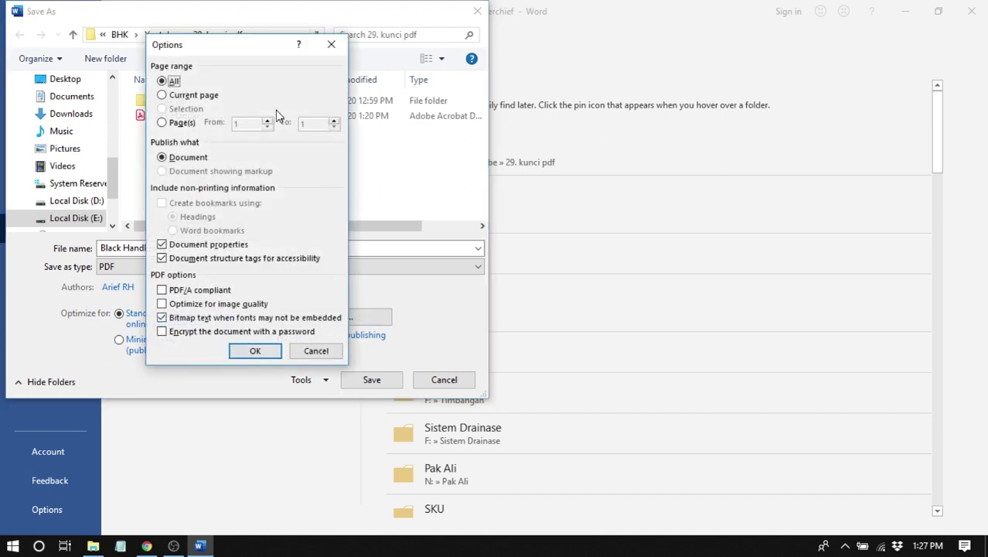
{"action": "left_click_drag", "start_coordinate": [241, 59], "coordinate": [434, 59]}
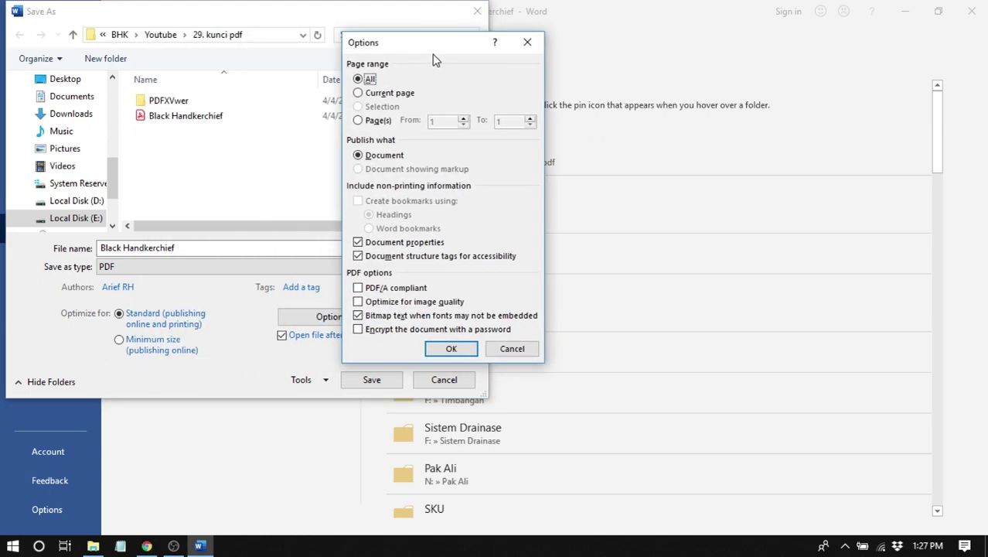
{"action": "left_click", "coordinate": [395, 331]}
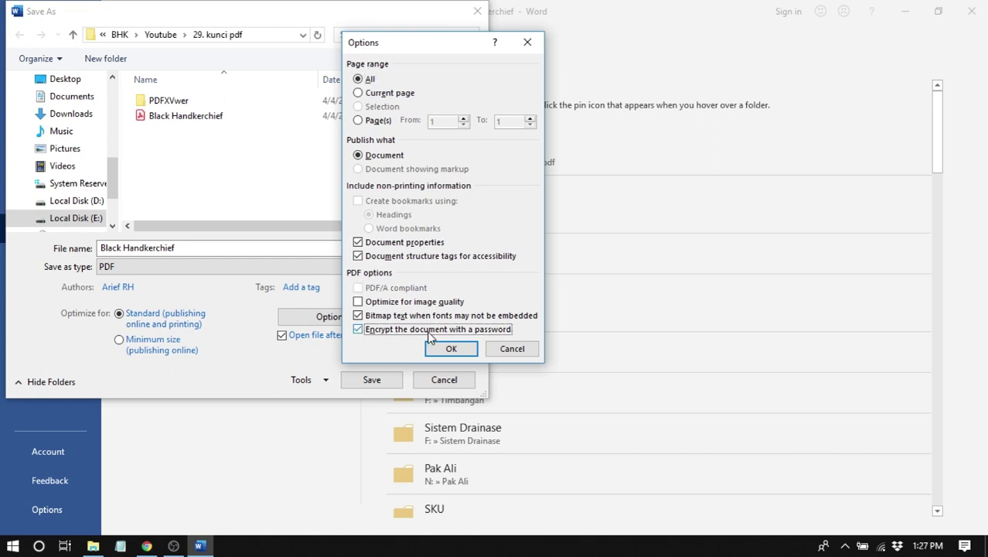
{"action": "left_click", "coordinate": [451, 350]}
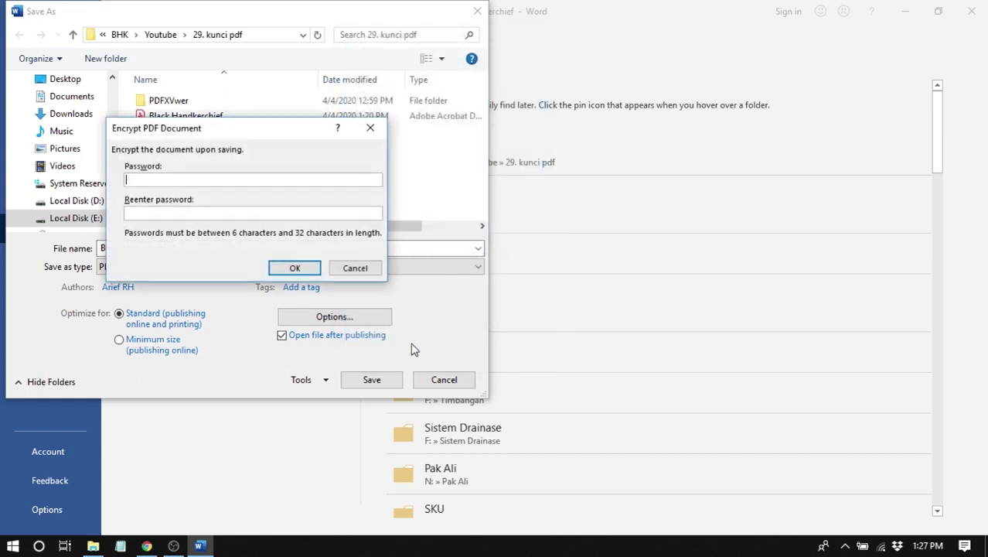
- Set the encryption password, then save the PDF, replacing the existing Black Handkerchief file
{"action": "left_click_drag", "start_coordinate": [202, 131], "coordinate": [260, 119]}
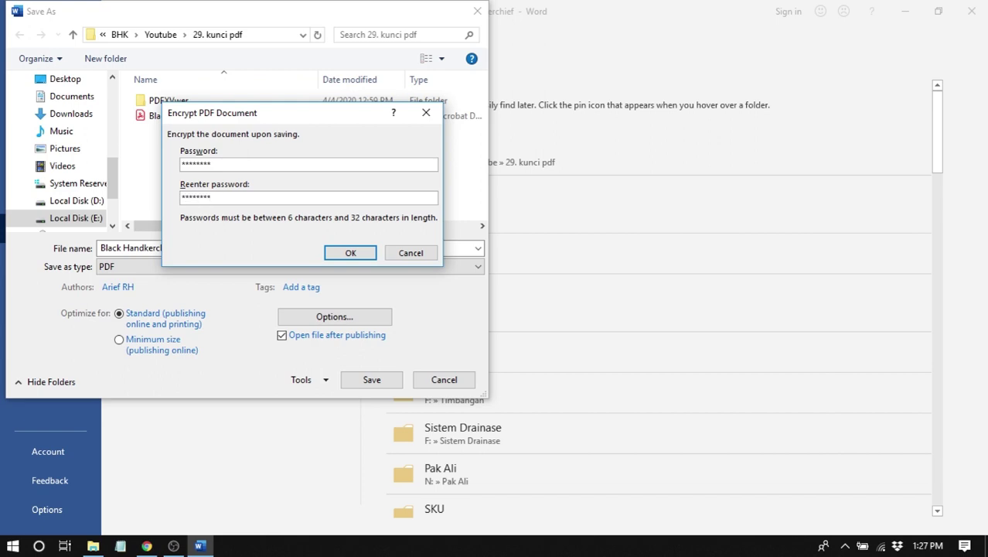
{"action": "left_click", "coordinate": [357, 256]}
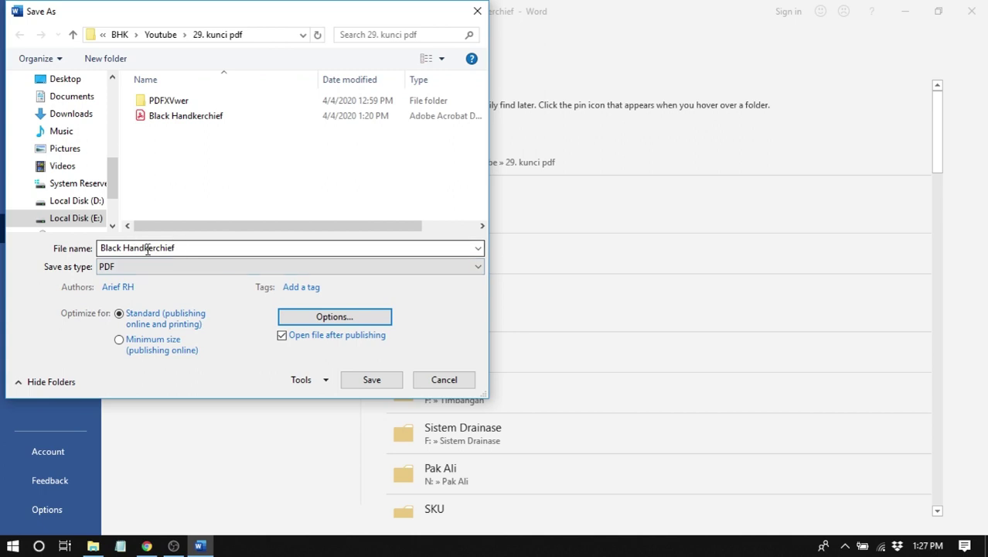
{"action": "left_click", "coordinate": [391, 381]}
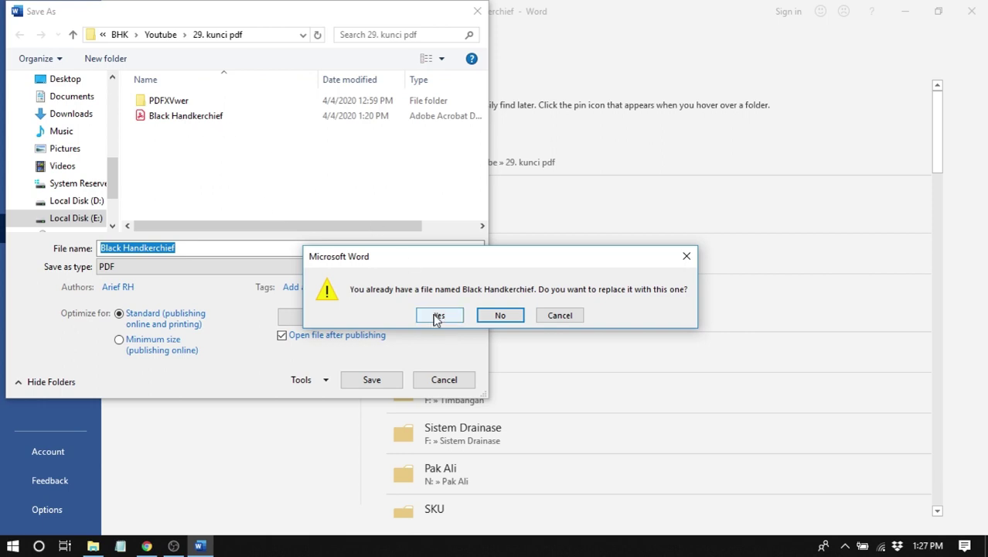
{"action": "left_click", "coordinate": [438, 315]}
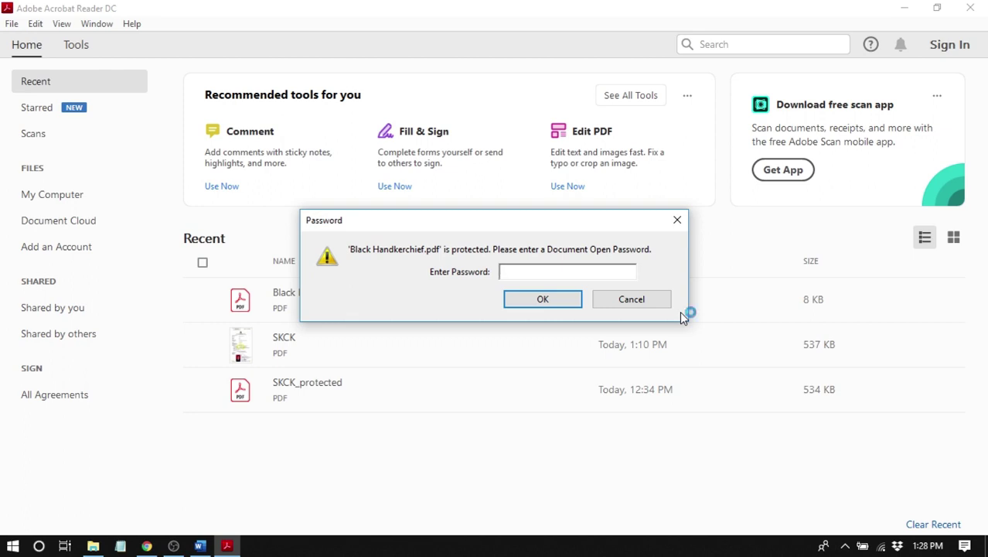
- Enter the document open password to unlock Black Handkerchief.pdf in Acrobat Reader
{"action": "left_click_drag", "start_coordinate": [507, 220], "coordinate": [477, 147]}
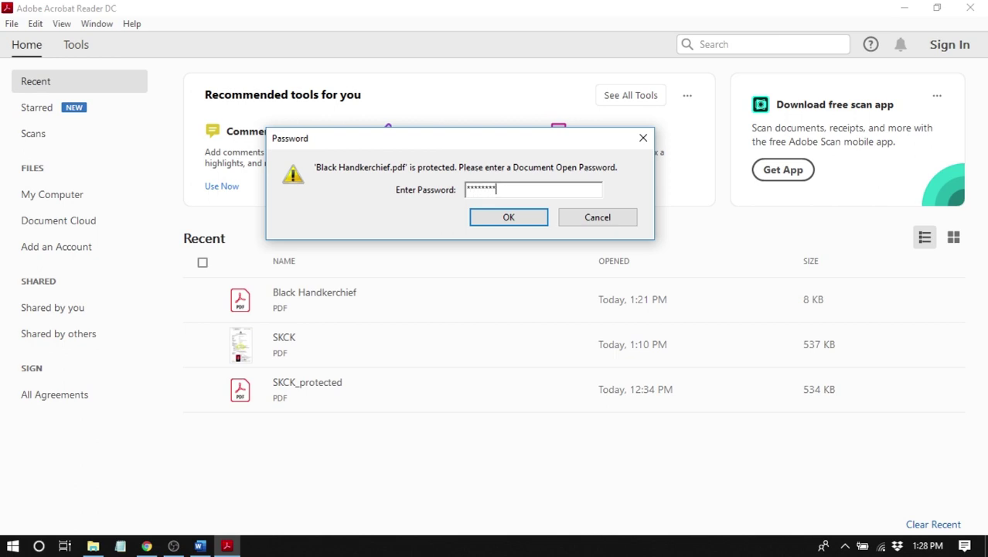
{"action": "left_click", "coordinate": [518, 220]}
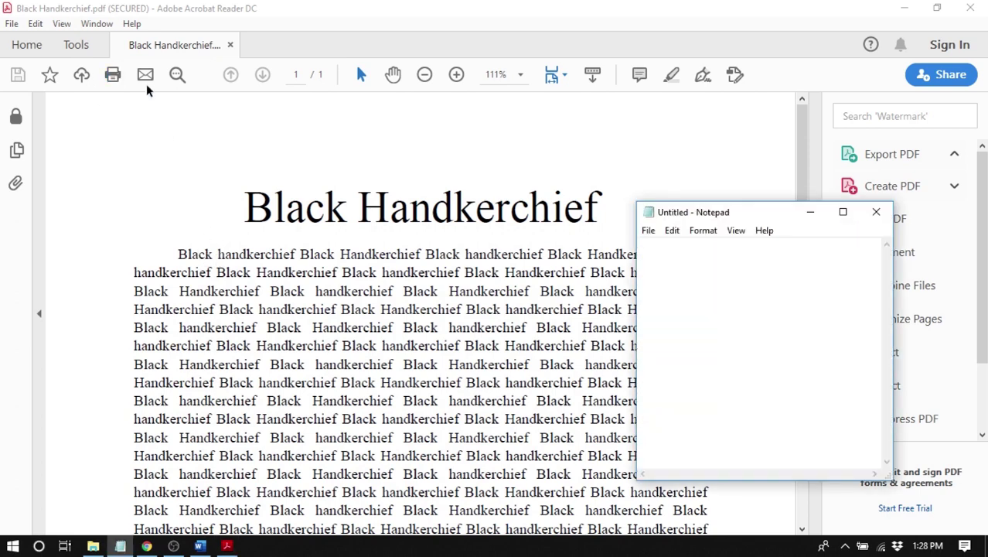
- Copy the PDF's title and first body lines and paste them into Notepad
{"action": "left_click", "coordinate": [244, 208]}
{"action": "left_click_drag", "start_coordinate": [244, 207], "coordinate": [646, 379]}
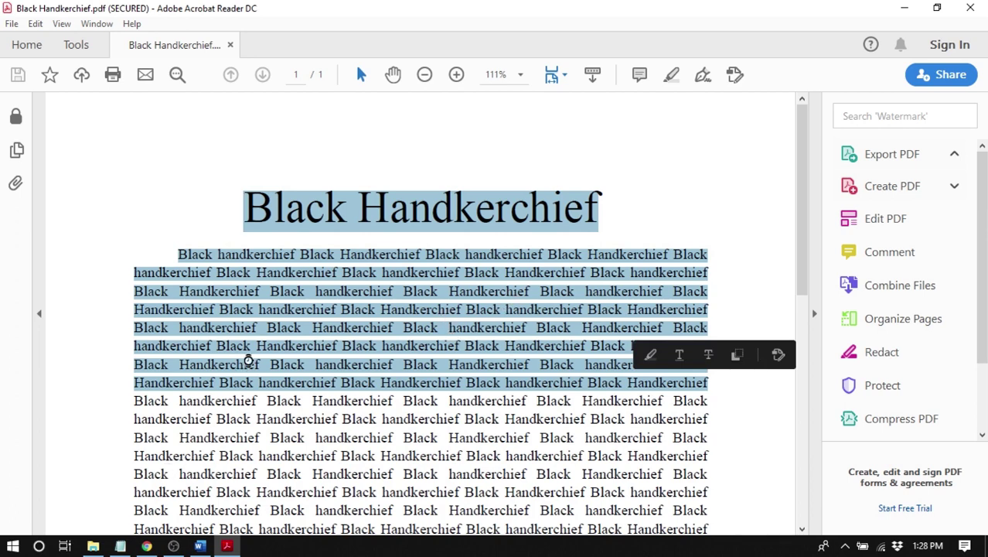
{"action": "left_click", "coordinate": [120, 546]}
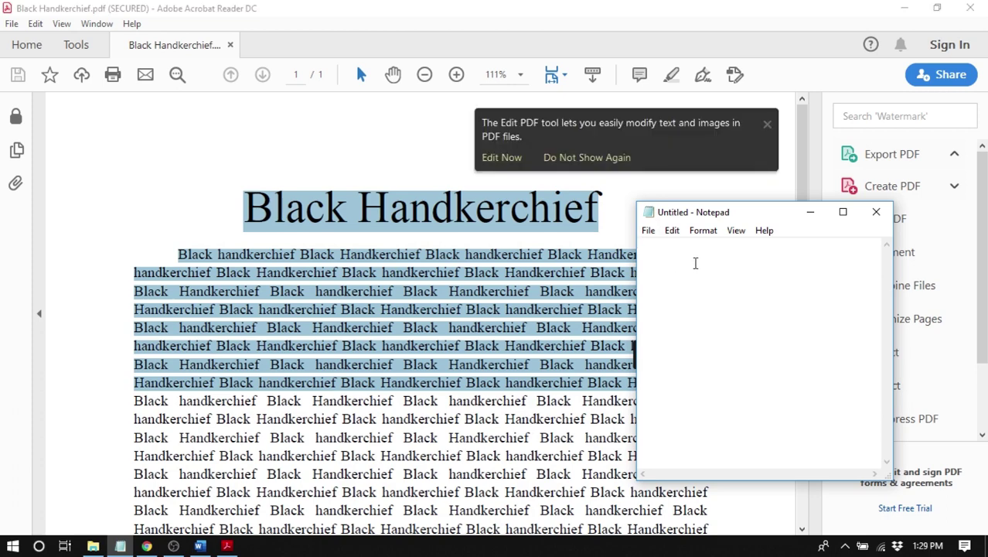
{"action": "key", "text": "ctrl+v"}
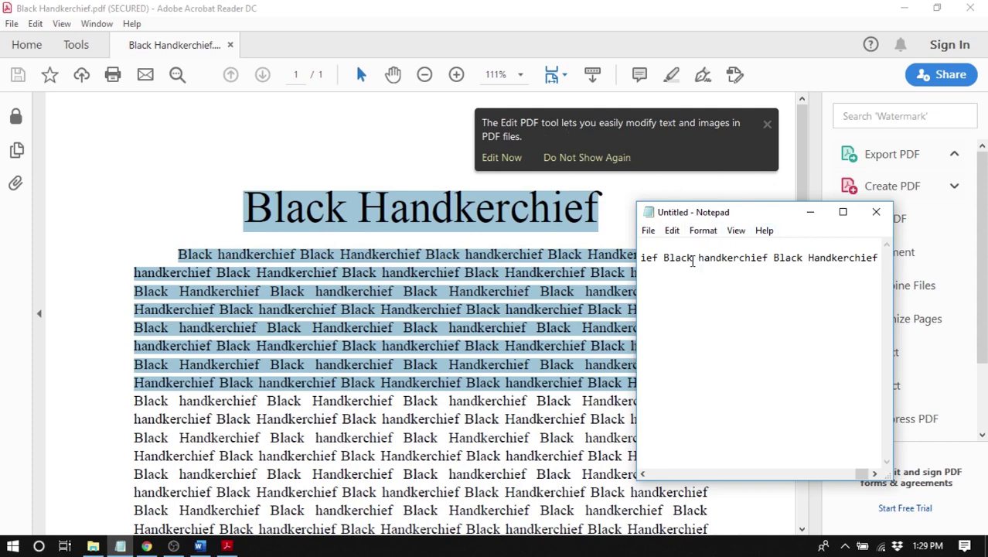
{"action": "left_click_drag", "start_coordinate": [721, 261], "coordinate": [578, 267]}
{"action": "left_click_drag", "start_coordinate": [686, 261], "coordinate": [508, 263]}
{"action": "left_click", "coordinate": [710, 256]}
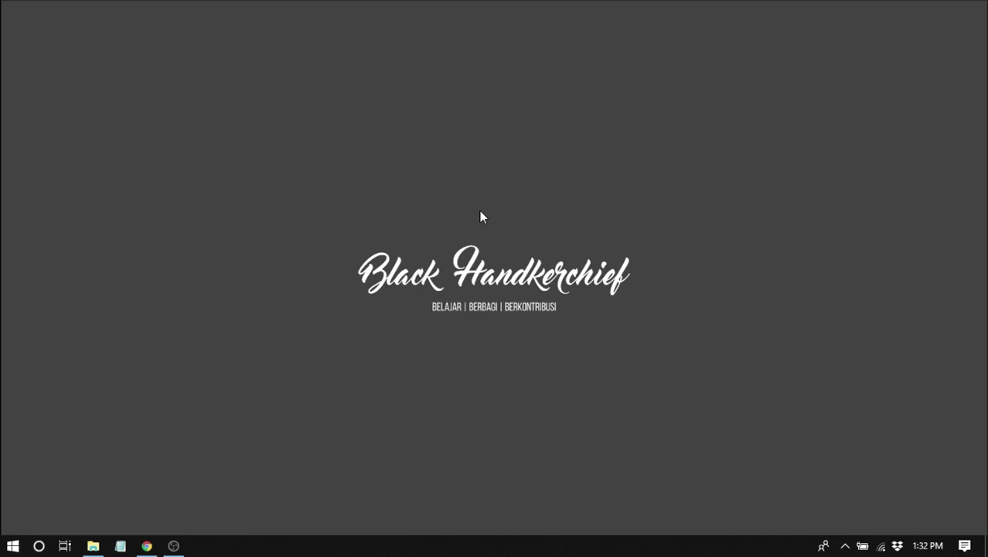
- Load ilovepdf.com/protect-pdf in Chrome, then switch to the 29. kunci pdf folder in File Explorer
{"action": "left_click", "coordinate": [146, 546]}
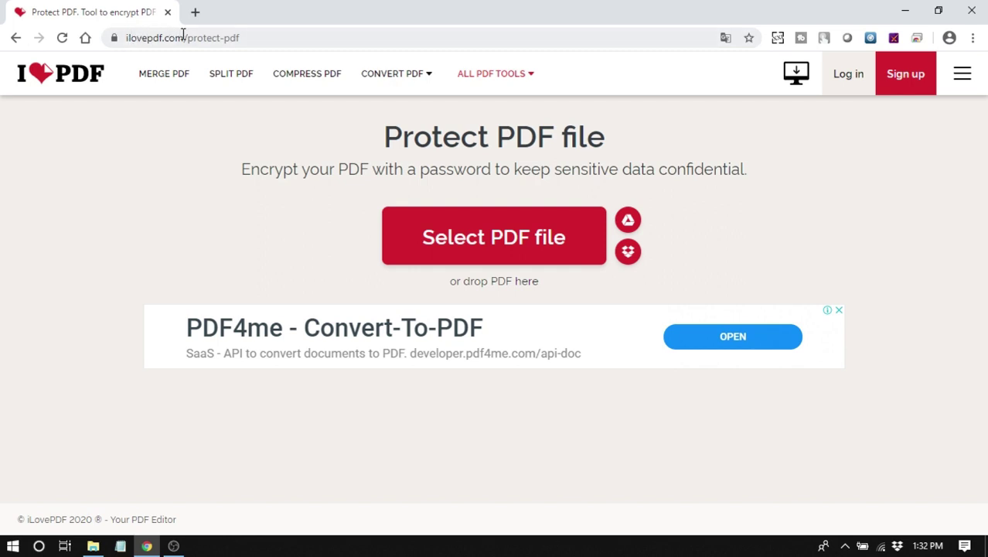
{"action": "left_click", "coordinate": [242, 37]}
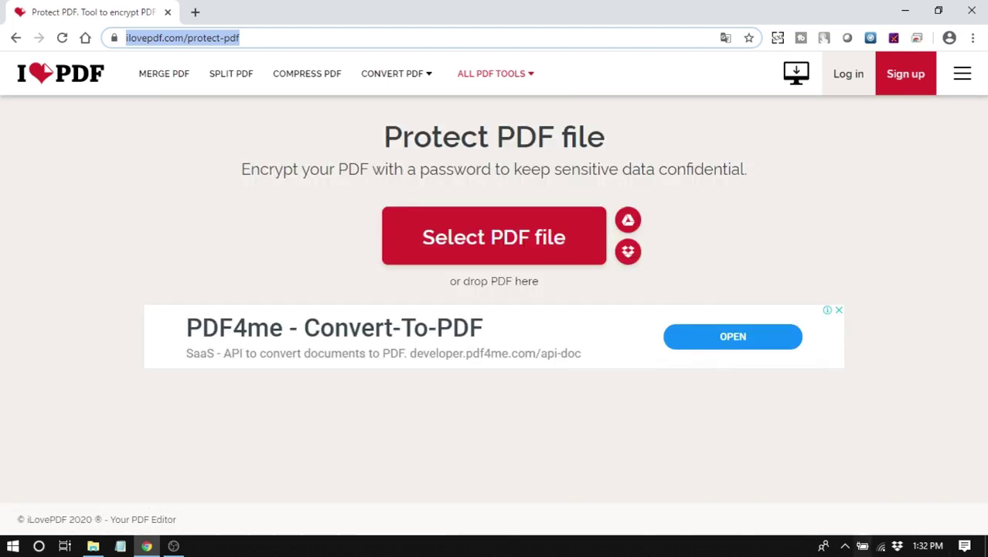
{"action": "left_click", "coordinate": [85, 543]}
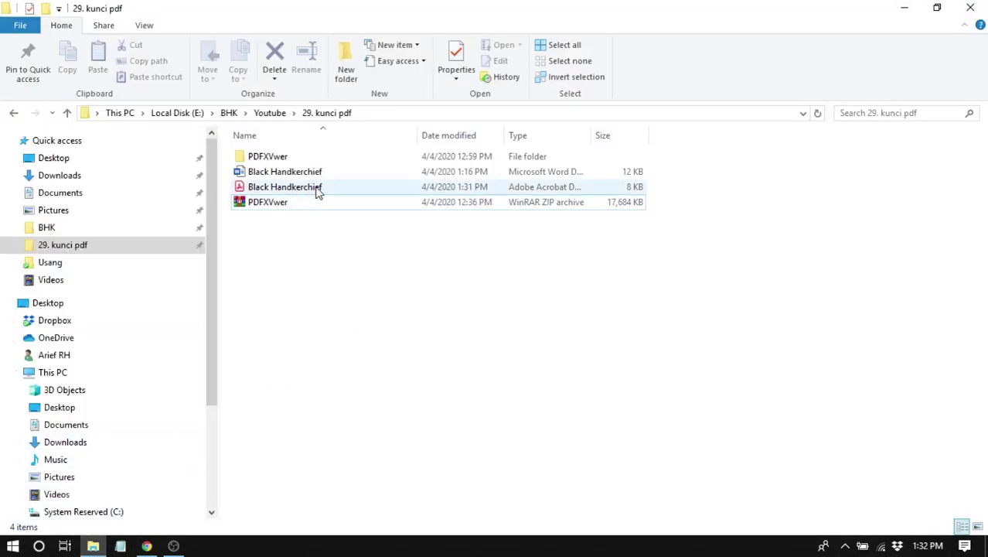
- Check Black Handkerchief.pdf in Acrobat, then drag it onto iLovePDF's Protect PDF page
{"action": "double_click", "coordinate": [301, 193]}
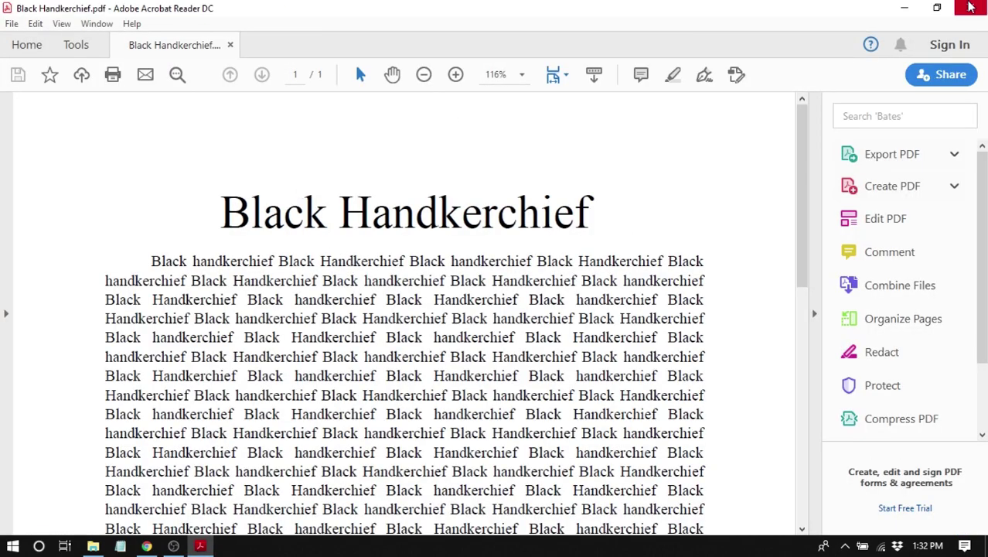
{"action": "key", "text": "alt+F4"}
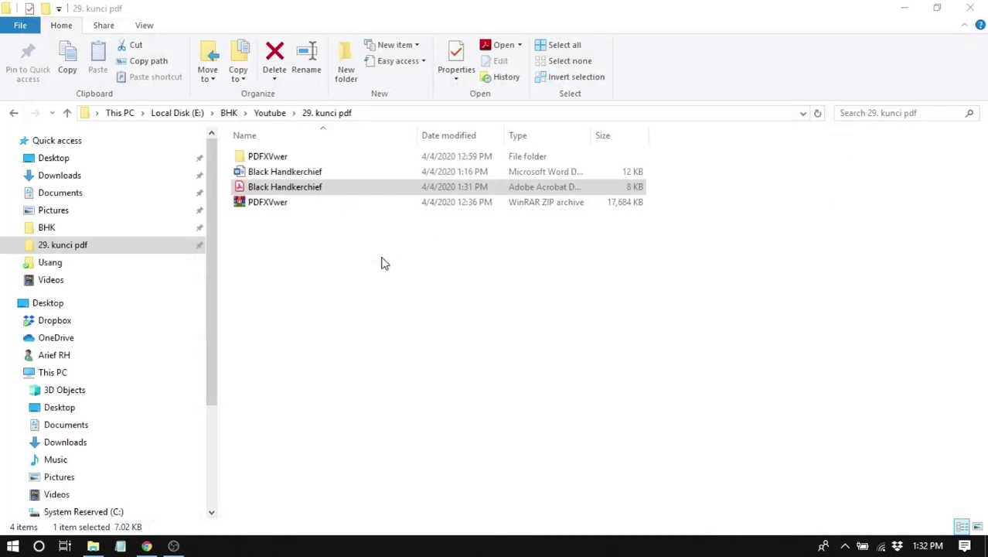
{"action": "left_click_drag", "start_coordinate": [249, 193], "coordinate": [407, 287]}
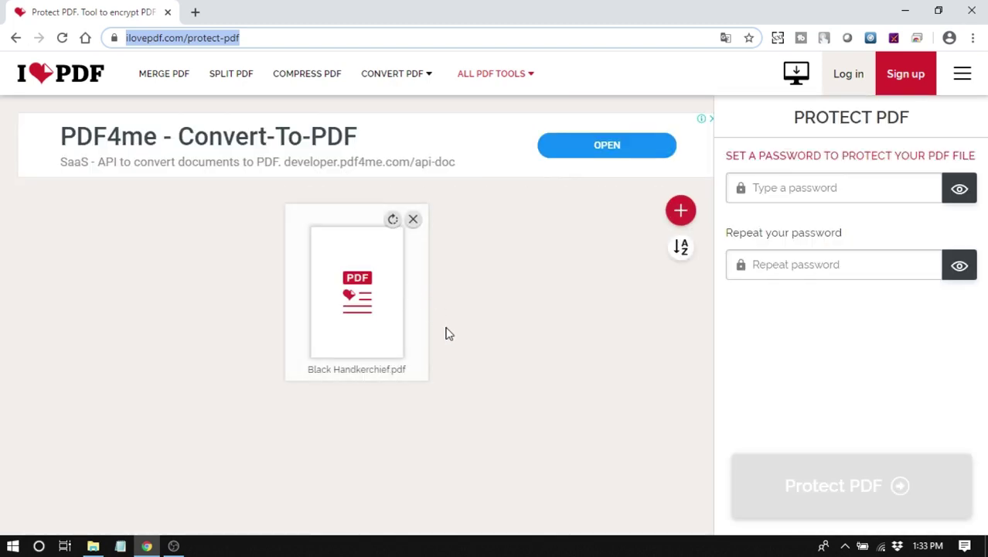
- Enter a matching password in both fields and apply Protect PDF to Black Handkerchief.pdf
{"action": "left_click", "coordinate": [831, 191]}
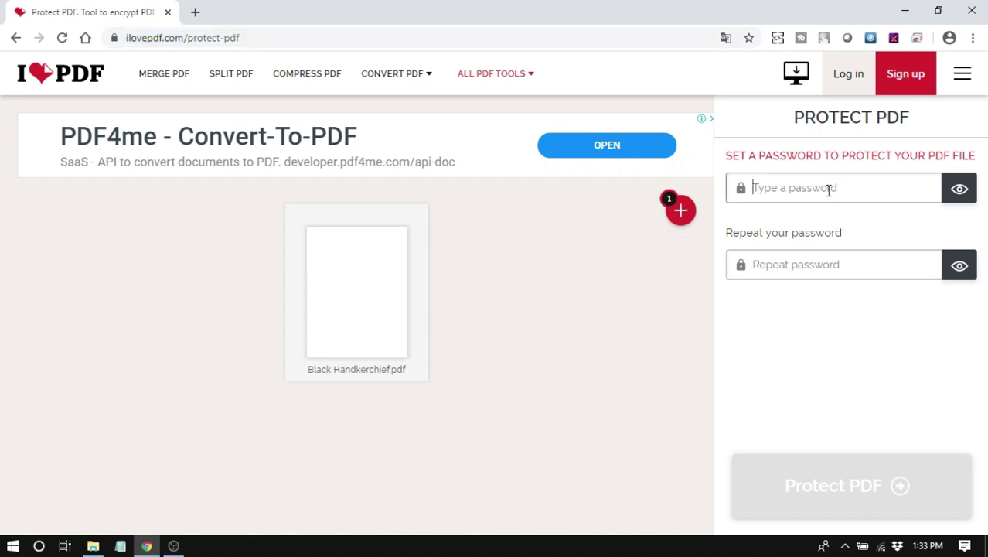
{"action": "type", "text": "12345"}
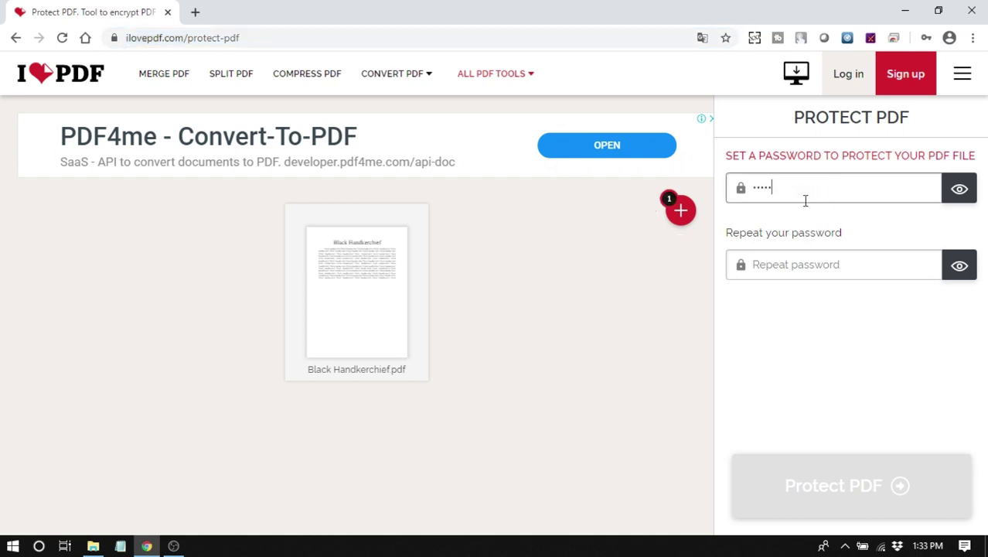
{"action": "left_click_drag", "start_coordinate": [813, 187], "coordinate": [727, 212]}
{"action": "type", "text": "1234"}
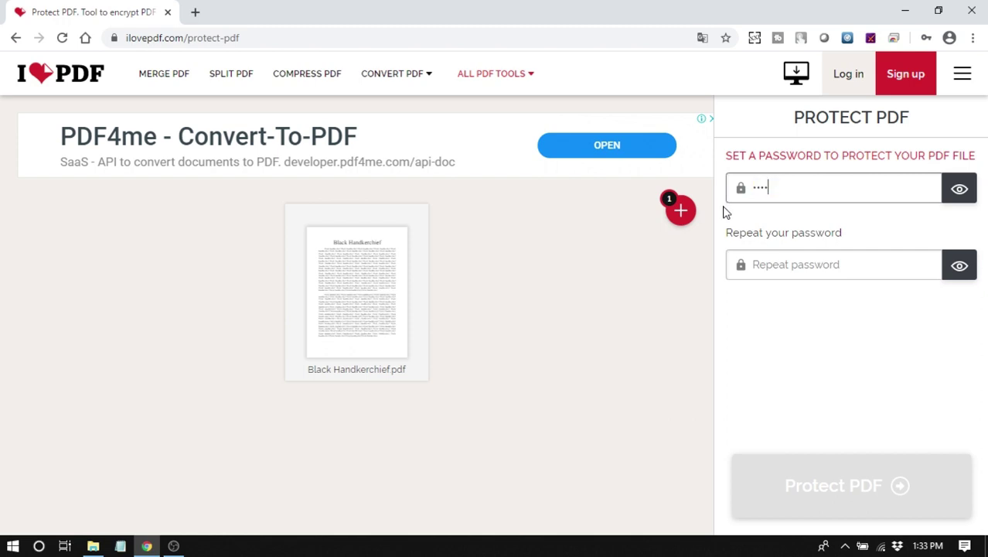
{"action": "type", "text": "5678"}
{"action": "left_click", "coordinate": [788, 266]}
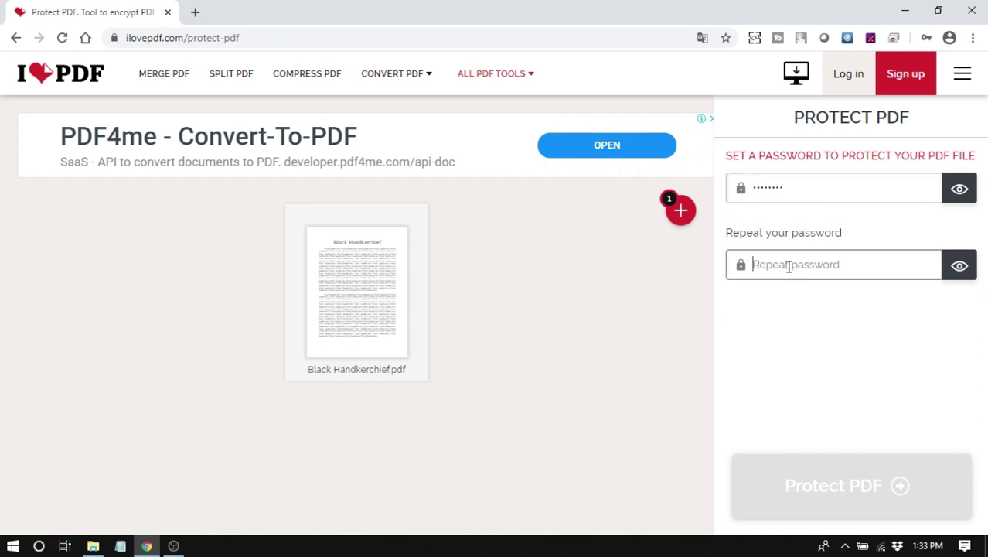
{"action": "type", "text": "12345678"}
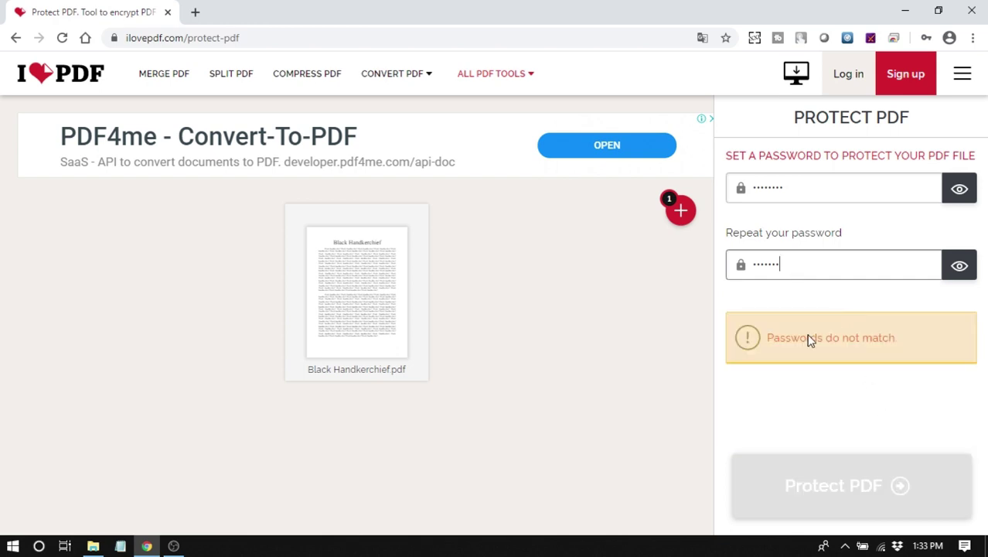
{"action": "type", "text": "8"}
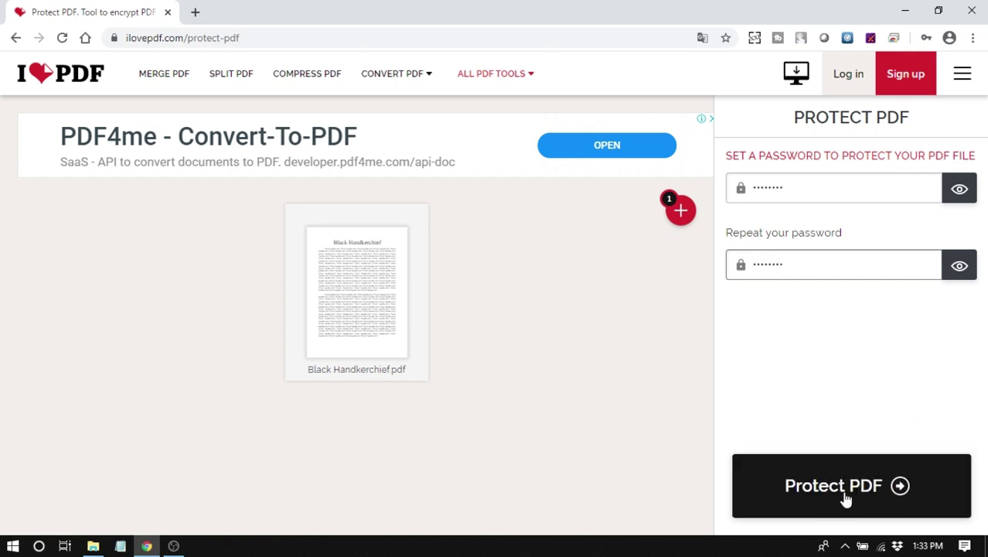
{"action": "left_click", "coordinate": [845, 497]}
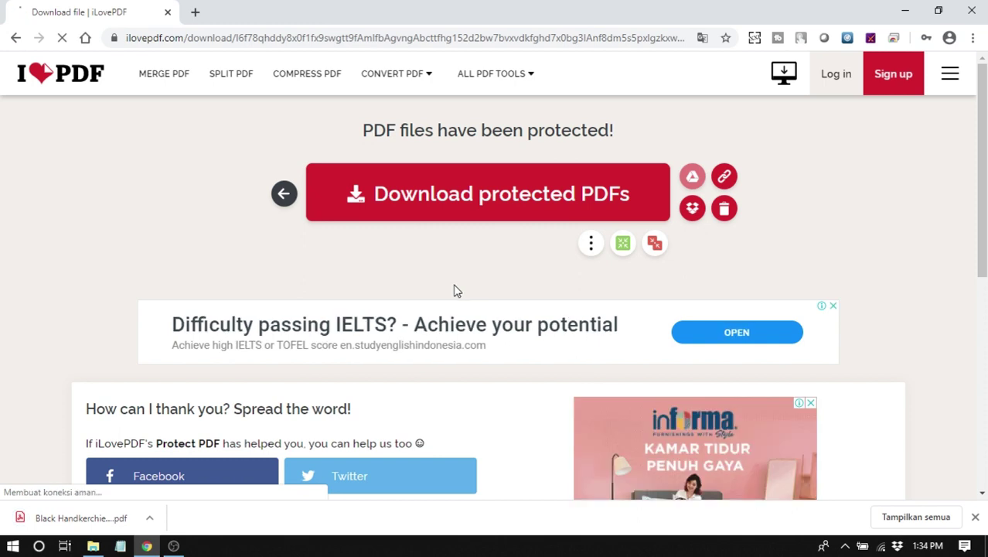
- Open the downloaded Black Handkerchief_protected.pdf, unlock it with its password, and scroll the page
{"action": "left_click", "coordinate": [60, 524]}
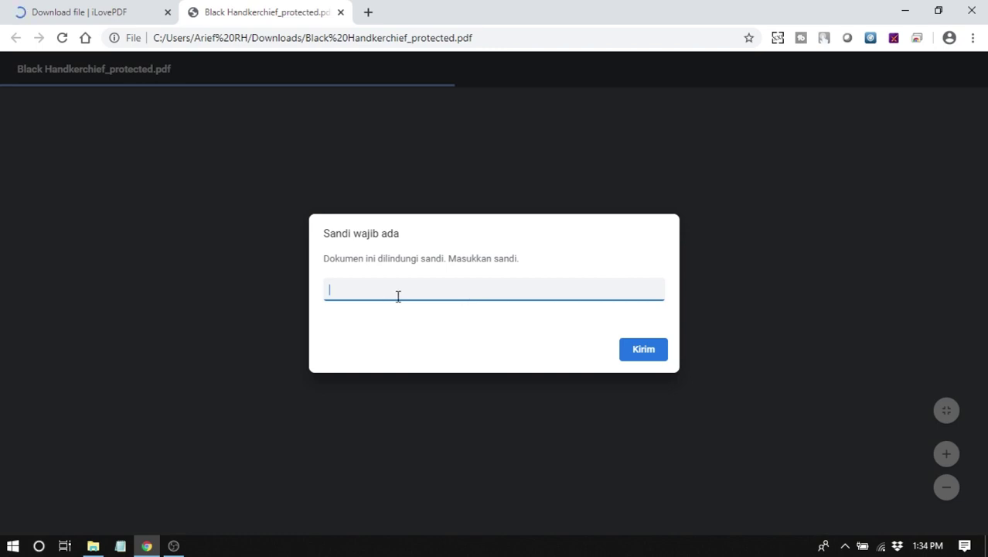
{"action": "type", "text": "•••"}
{"action": "left_click", "coordinate": [659, 351]}
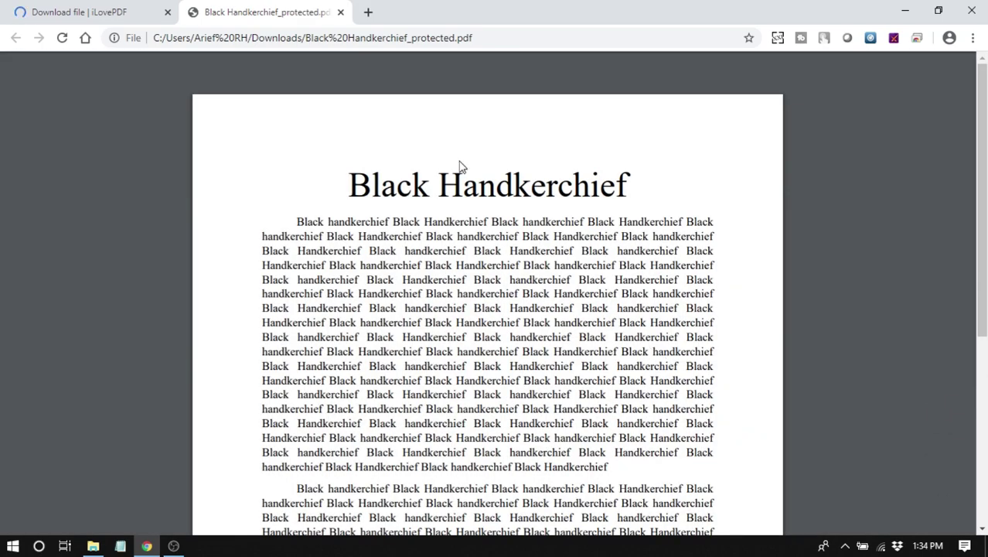
{"action": "scroll", "coordinate": [479, 248], "scroll_direction": "down", "scroll_amount": 4}
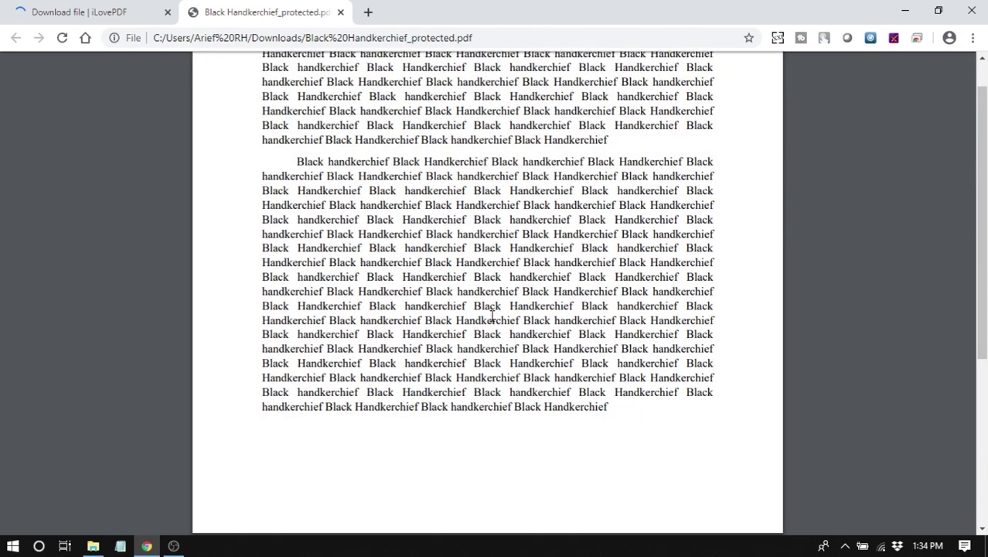
{"action": "scroll", "coordinate": [491, 313], "scroll_direction": "up", "scroll_amount": 4}
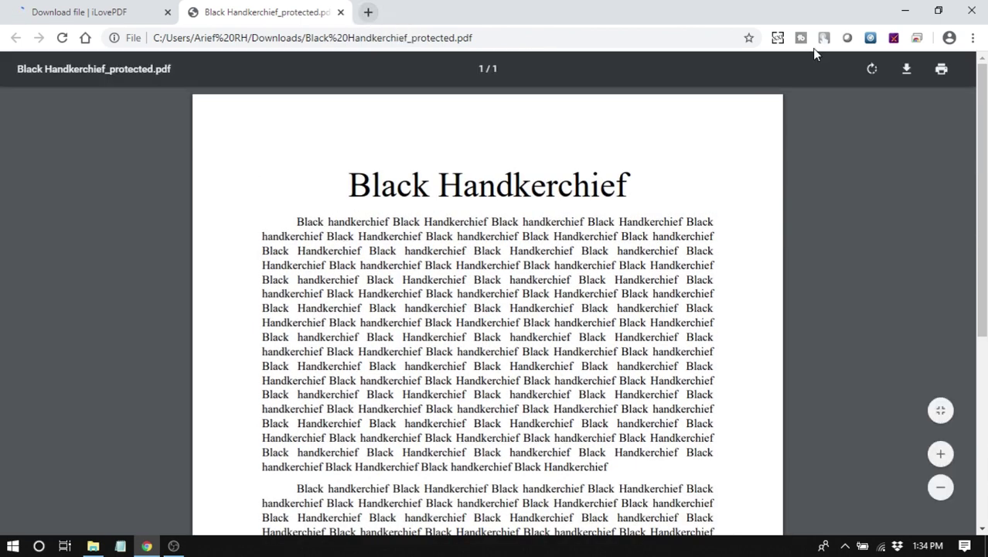
{"action": "left_click", "coordinate": [939, 71]}
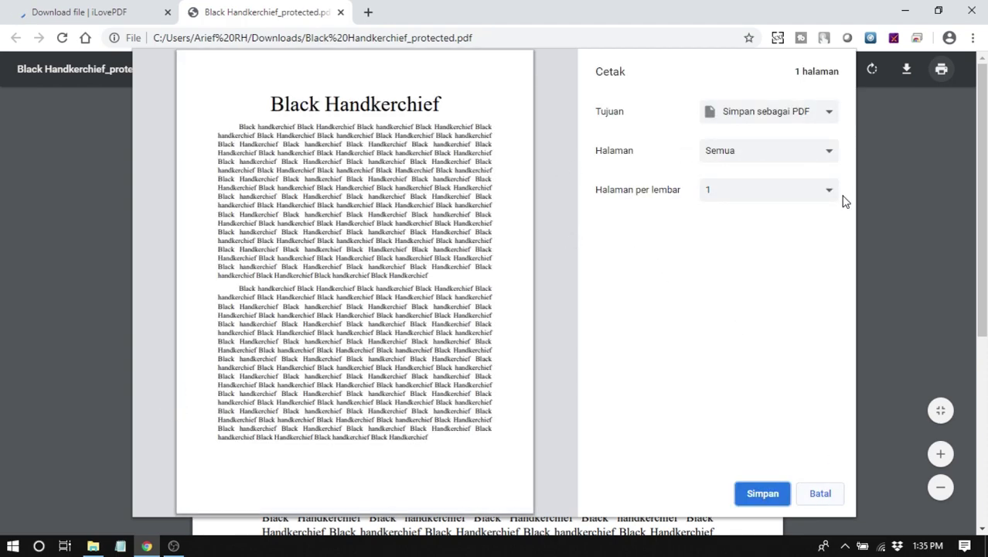
{"action": "key", "text": "Escape"}
{"action": "left_click_drag", "start_coordinate": [296, 222], "coordinate": [524, 304]}
{"action": "right_click", "coordinate": [521, 268]}
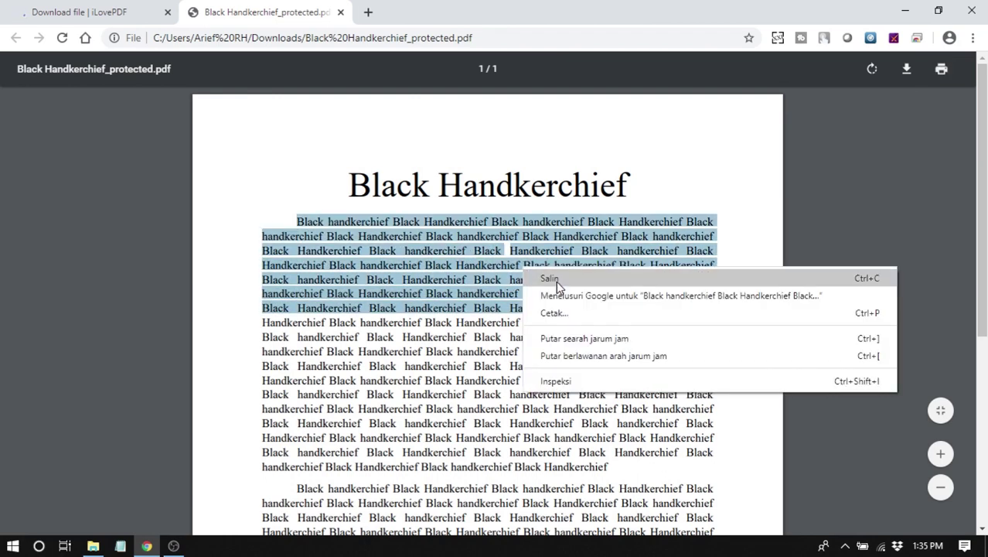
{"action": "left_click", "coordinate": [555, 280]}
{"action": "left_click", "coordinate": [120, 546]}
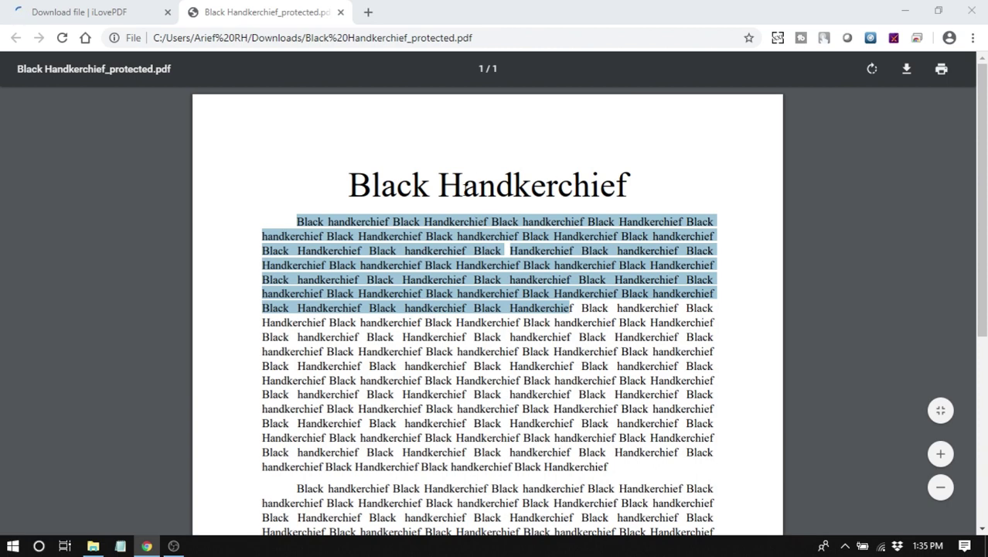
{"action": "left_click", "coordinate": [672, 229]}
{"action": "left_click", "coordinate": [726, 318]}
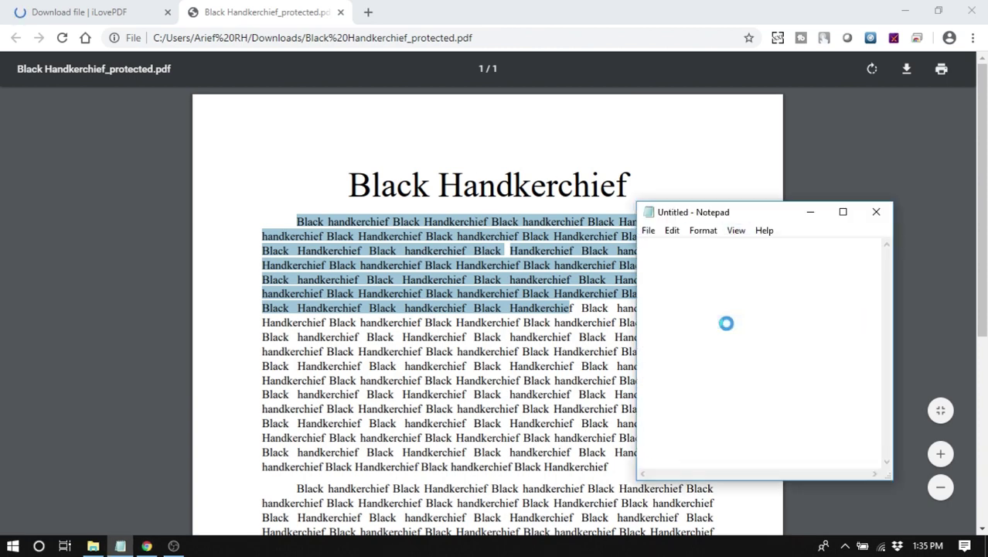
{"action": "left_click_drag", "start_coordinate": [756, 298], "coordinate": [694, 256]}
{"action": "left_click", "coordinate": [798, 287]}
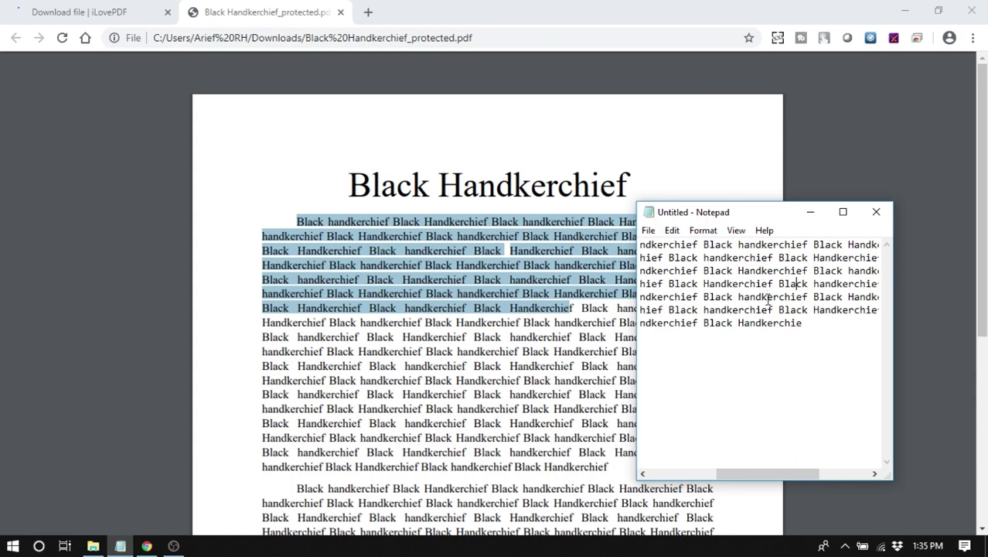
{"action": "left_click_drag", "start_coordinate": [768, 299], "coordinate": [761, 298]}
{"action": "left_click", "coordinate": [876, 211]}
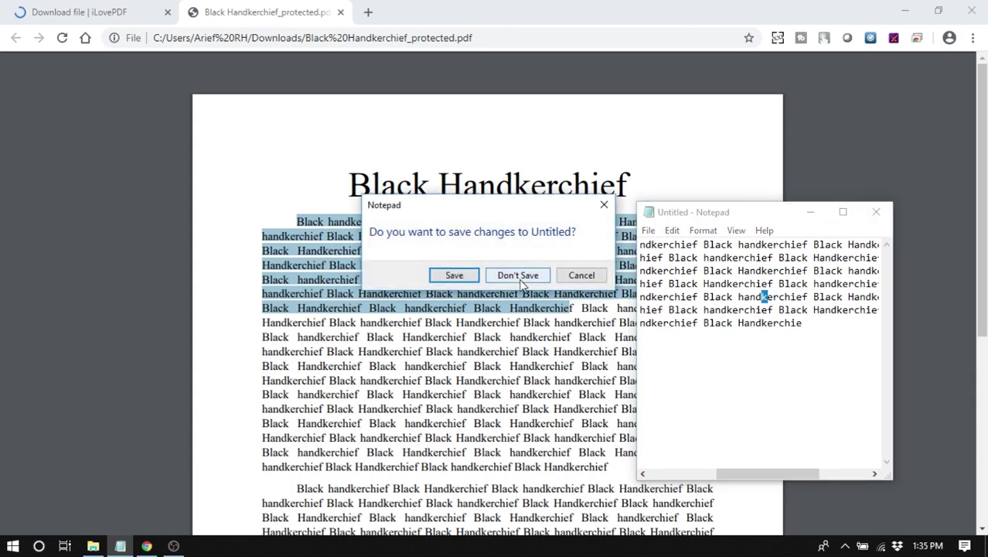
{"action": "left_click", "coordinate": [521, 280]}
{"action": "left_click", "coordinate": [546, 302]}
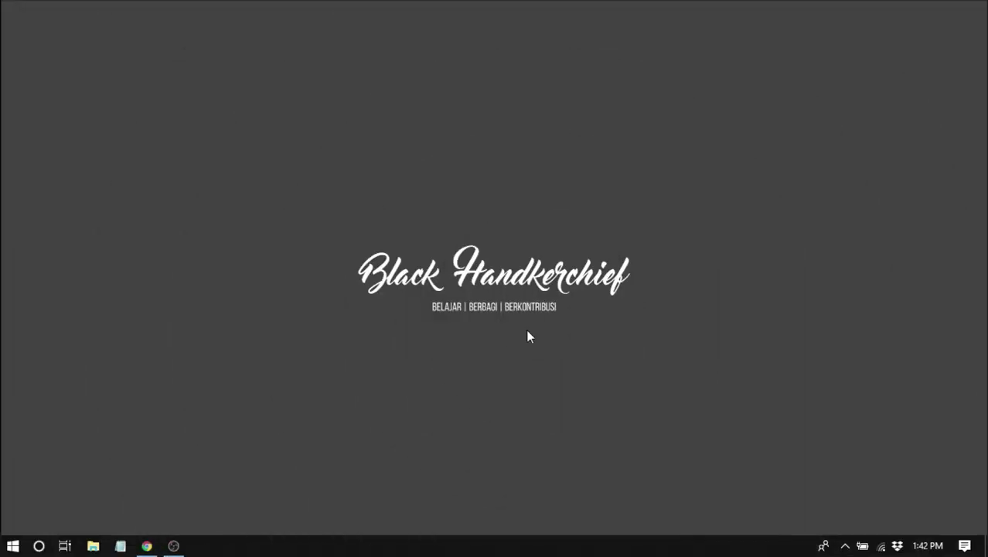
- Restore Chrome from the taskbar to show the PDF-XChange Viewer download page
{"action": "left_click", "coordinate": [147, 545]}
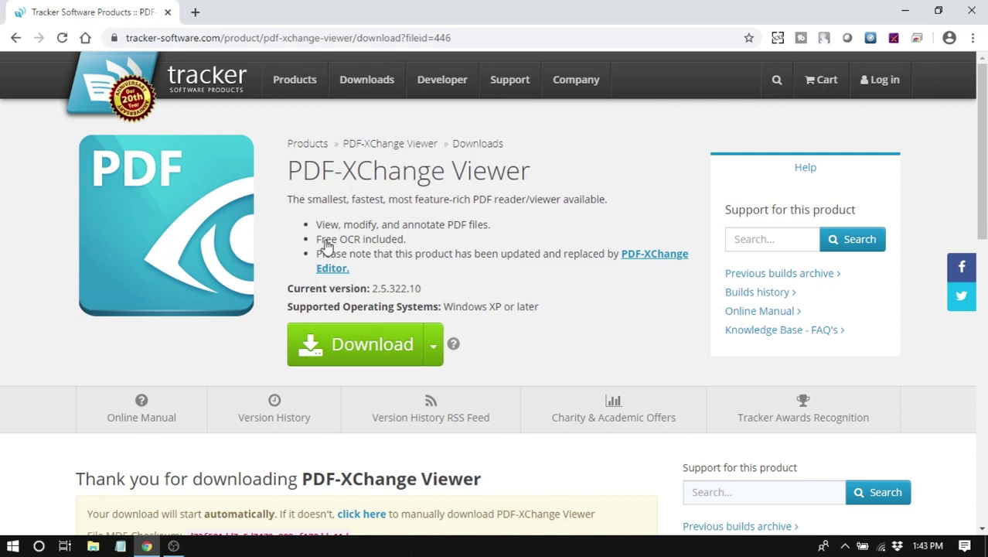
- Reveal the full tracker-software.com download page address, then minimize Chrome
{"action": "left_click", "coordinate": [474, 38]}
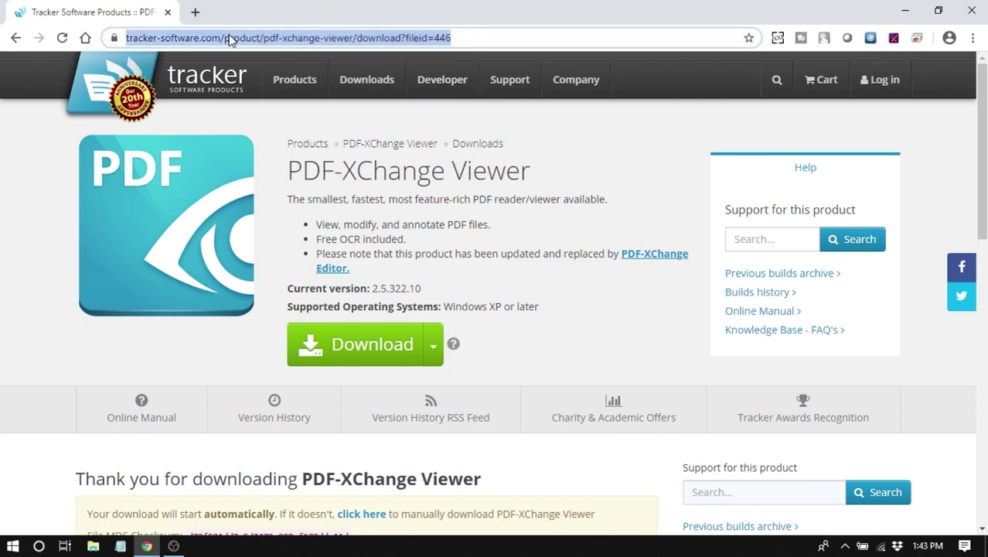
{"action": "left_click", "coordinate": [232, 38]}
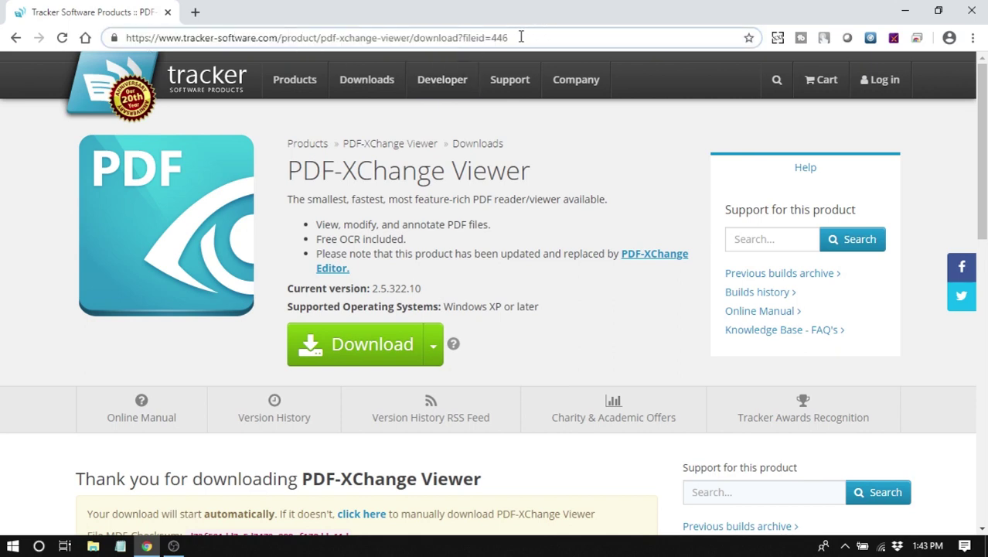
{"action": "left_click", "coordinate": [903, 11]}
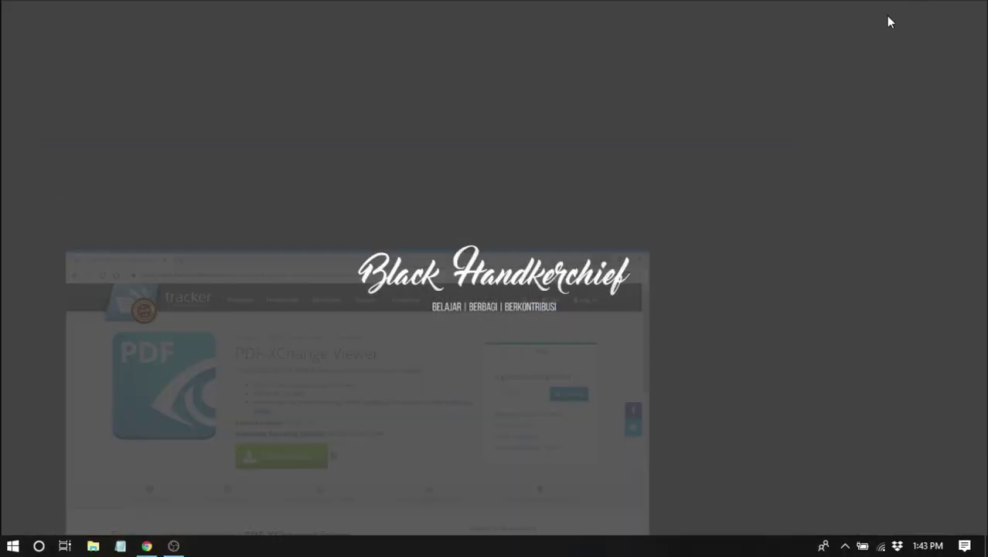
- Launch PDF-XChange Viewer without making it the default PDF viewer, then return to the 29. kunci pdf folder
{"action": "left_click", "coordinate": [12, 542]}
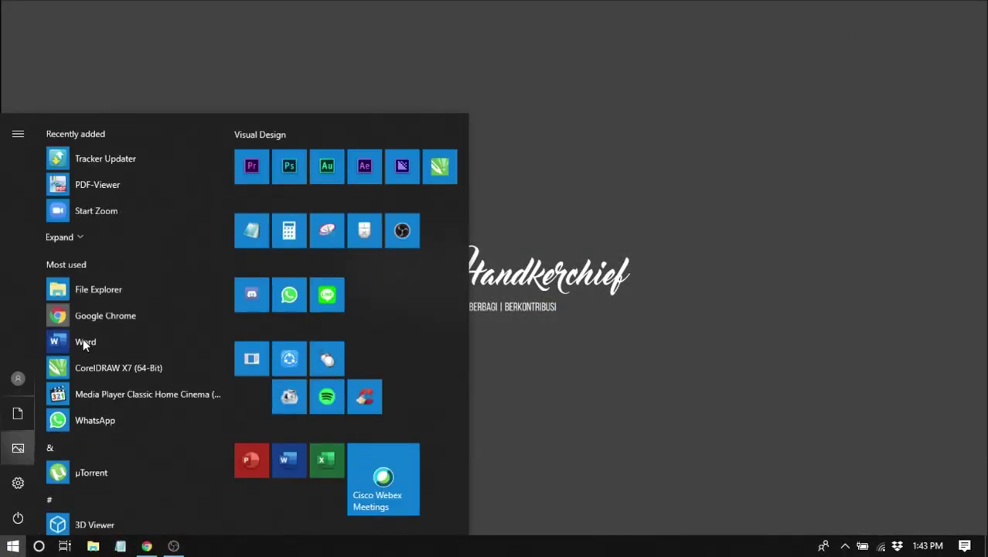
{"action": "left_click", "coordinate": [115, 186]}
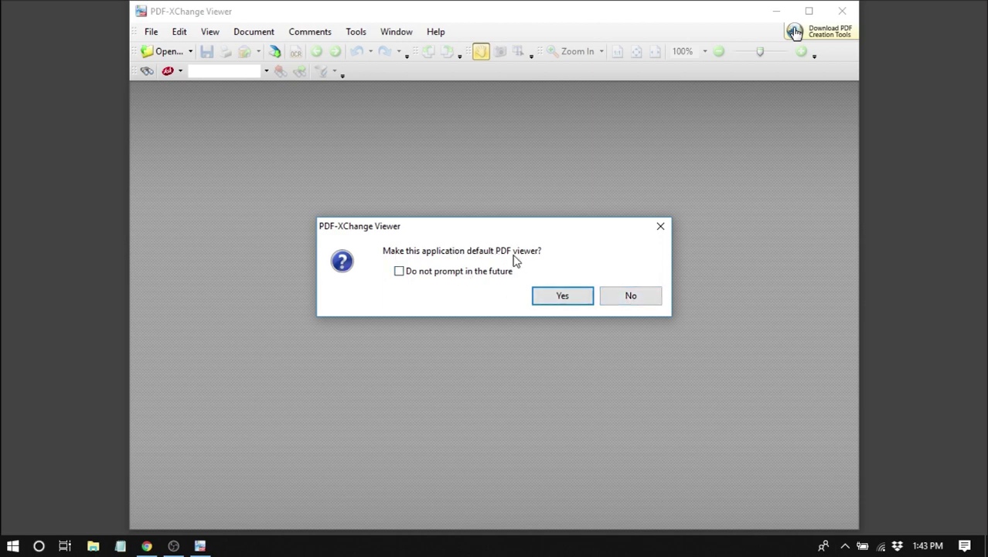
{"action": "left_click", "coordinate": [639, 294]}
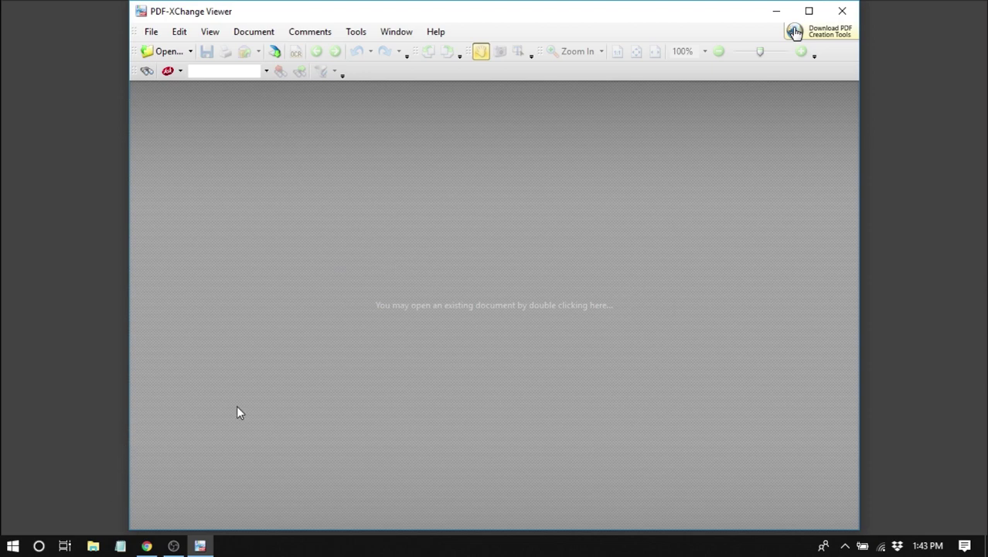
{"action": "left_click", "coordinate": [100, 541]}
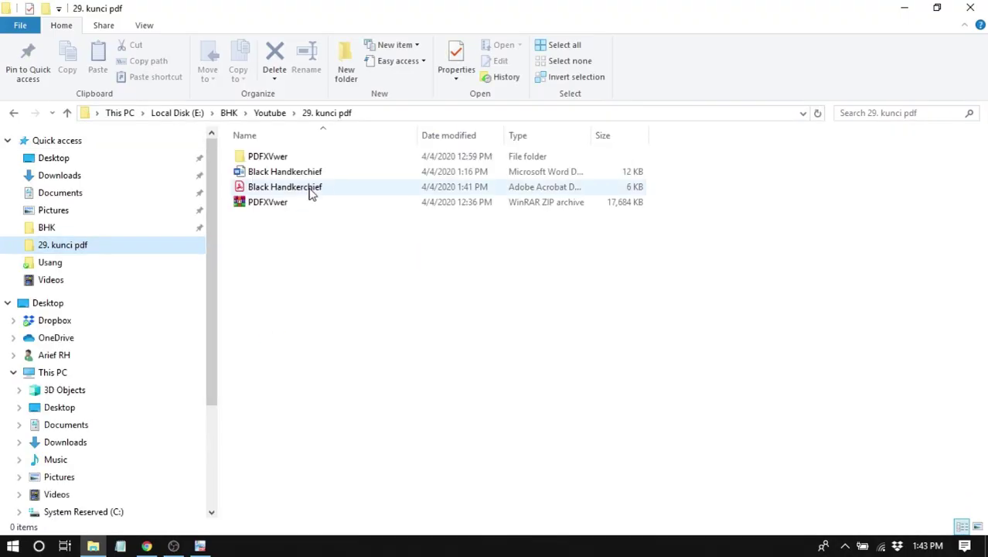
- Open Black Handkerchief.pdf in PDF-XChange Viewer by dragging it from the 29. kunci pdf folder
{"action": "left_click_drag", "start_coordinate": [283, 194], "coordinate": [399, 302]}
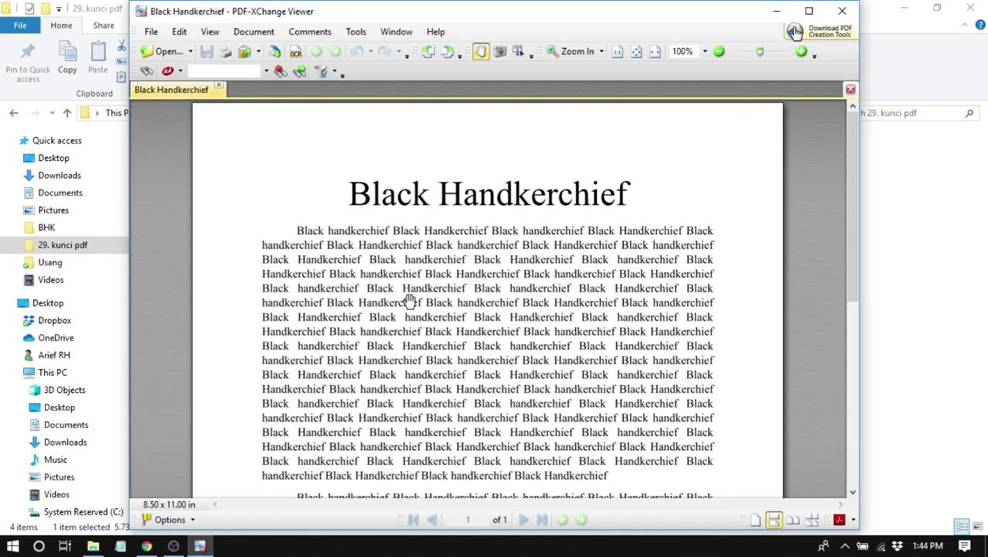
{"action": "left_click", "coordinate": [152, 35]}
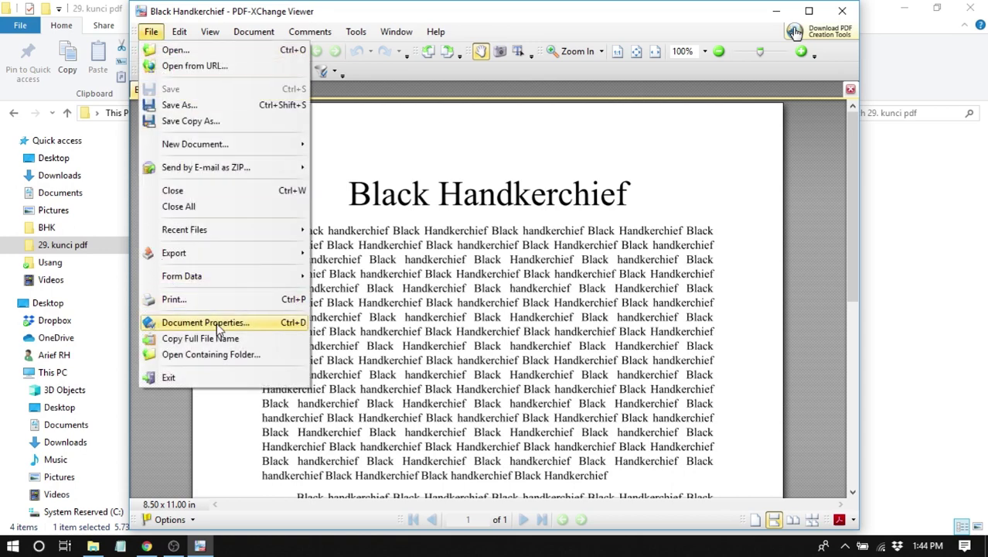
- In Black Handkerchief's Document Properties, set the Security Method to Password Security
{"action": "left_click", "coordinate": [289, 324]}
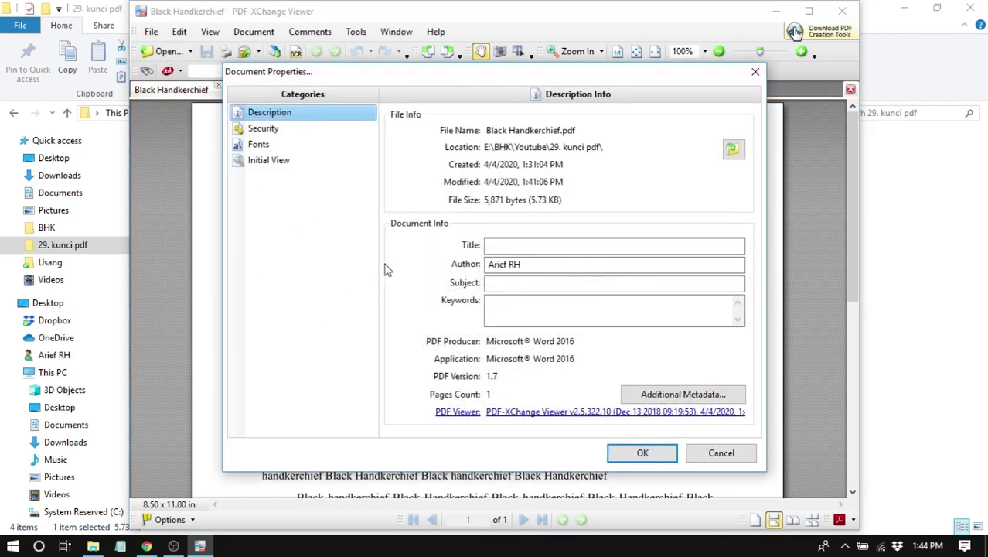
{"action": "left_click", "coordinate": [266, 132]}
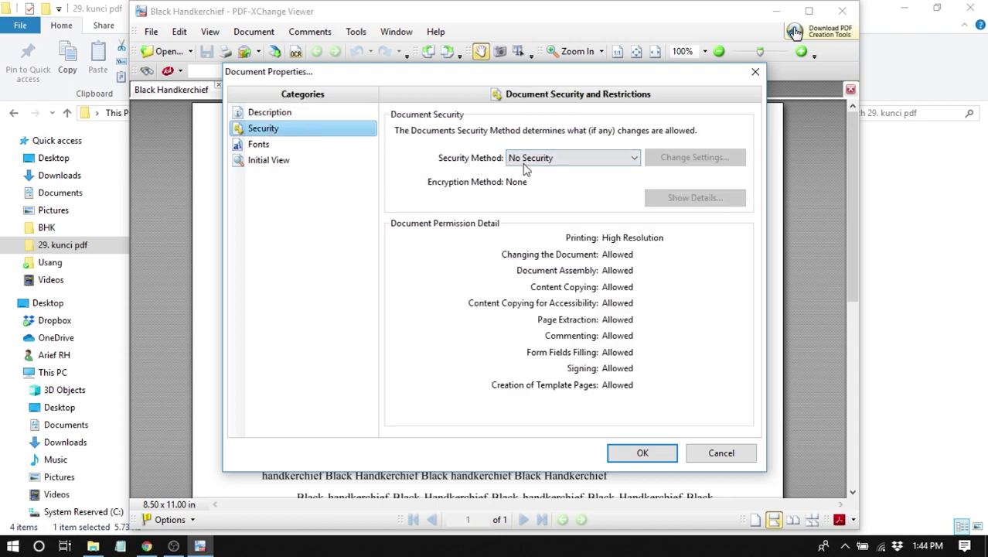
{"action": "left_click", "coordinate": [559, 162]}
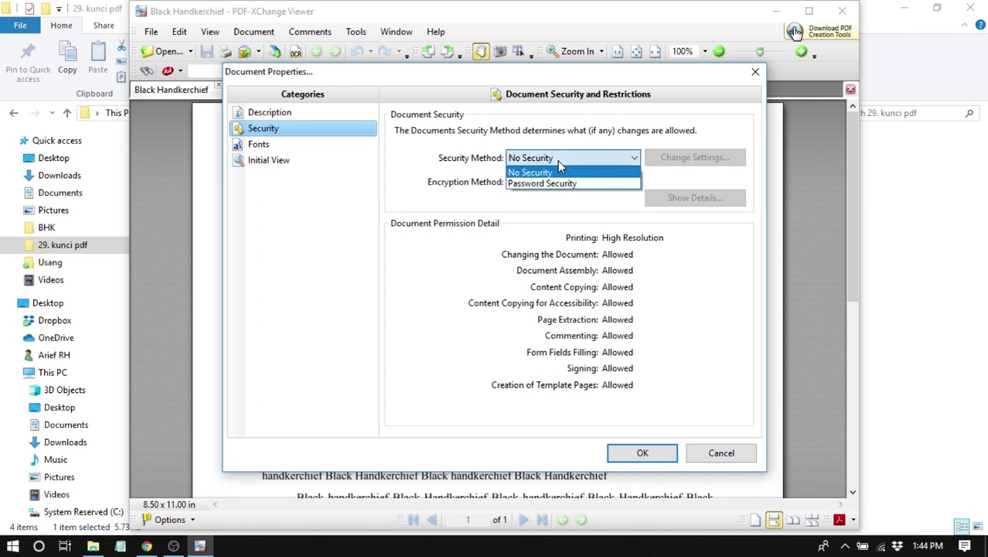
{"action": "left_click", "coordinate": [545, 184]}
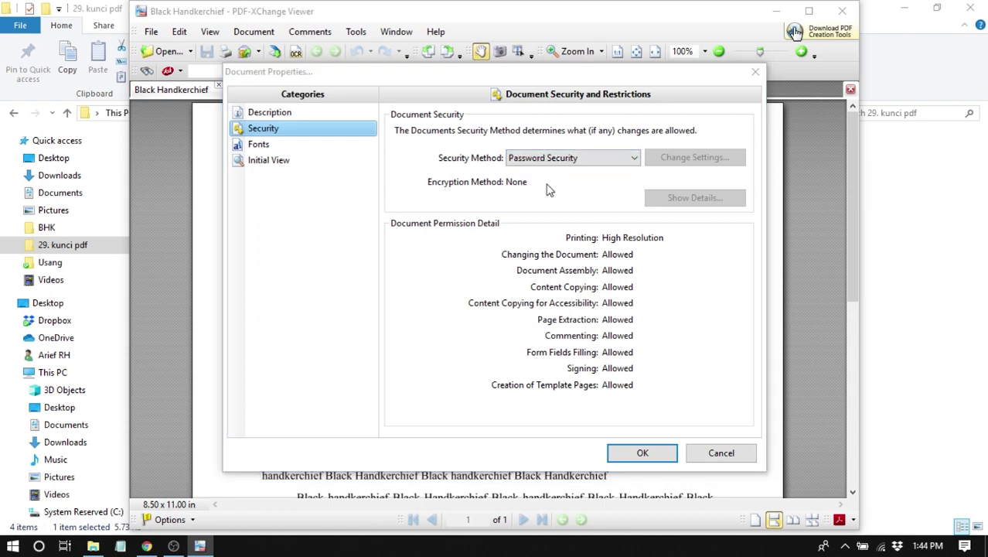
{"action": "left_click_drag", "start_coordinate": [484, 66], "coordinate": [546, 50]}
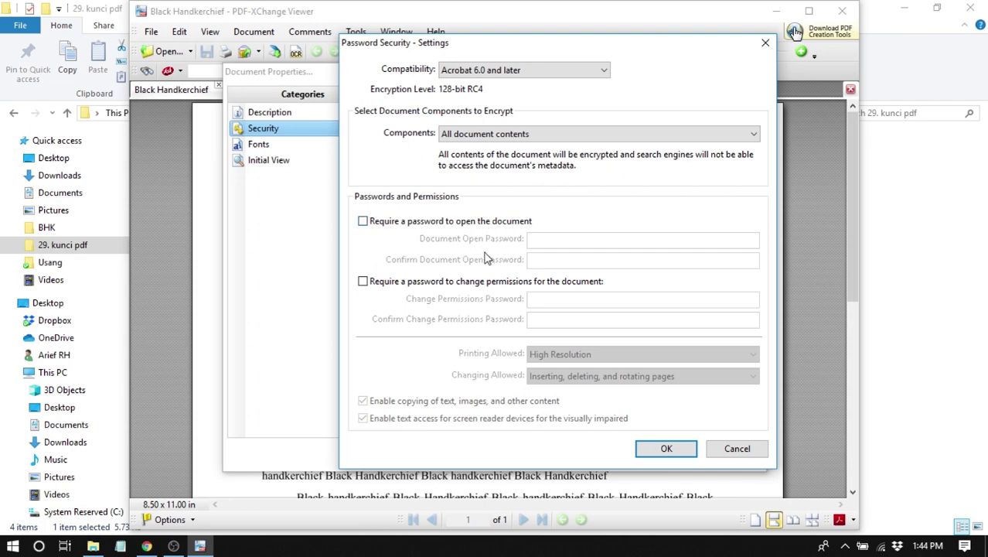
- Require a document open password and a change-permissions password, entering and confirming each
{"action": "left_click", "coordinate": [445, 225]}
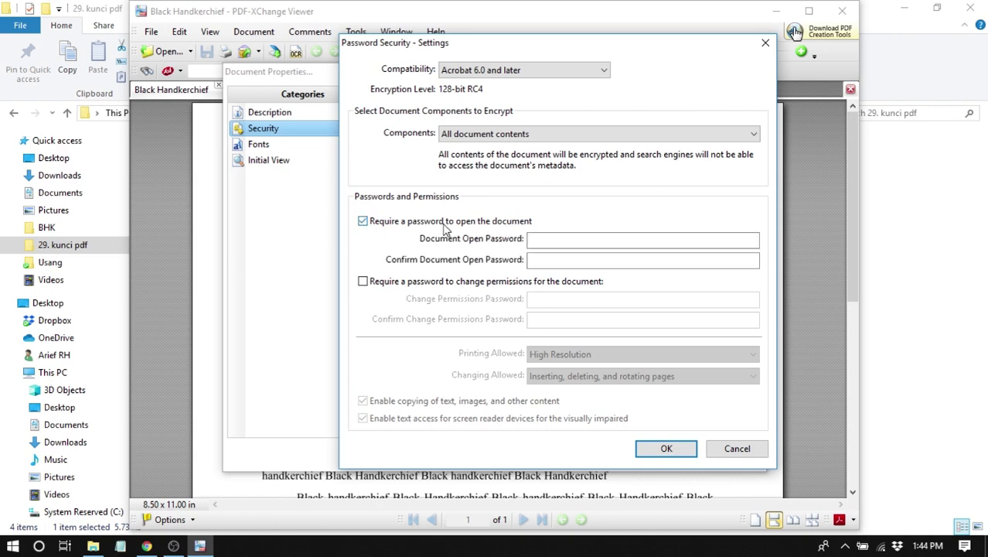
{"action": "left_click", "coordinate": [438, 284]}
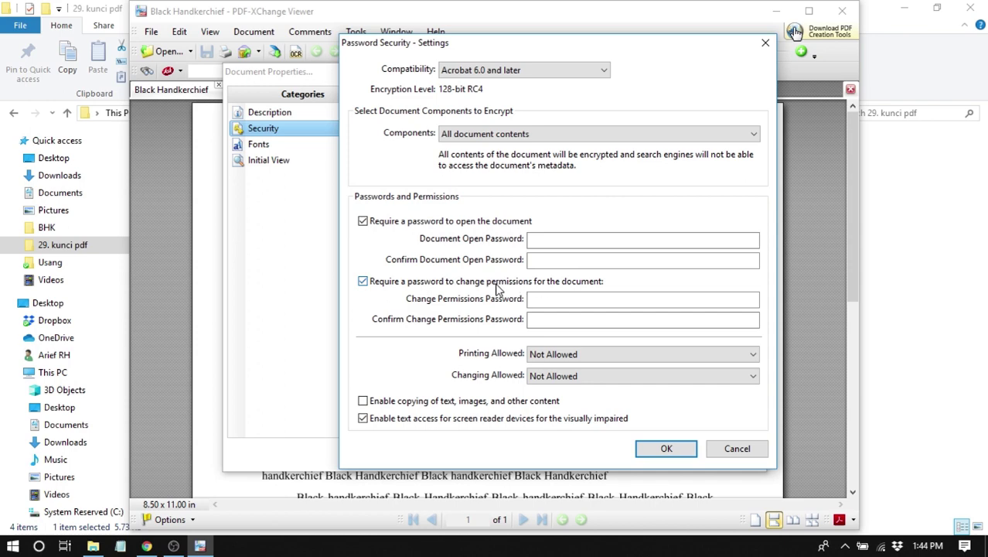
{"action": "left_click", "coordinate": [553, 241]}
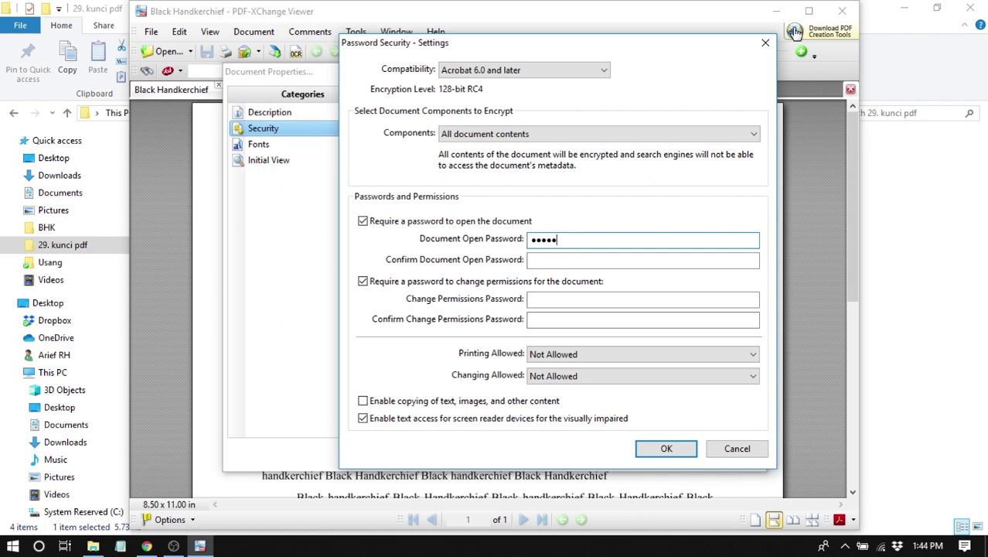
{"action": "left_click", "coordinate": [559, 261]}
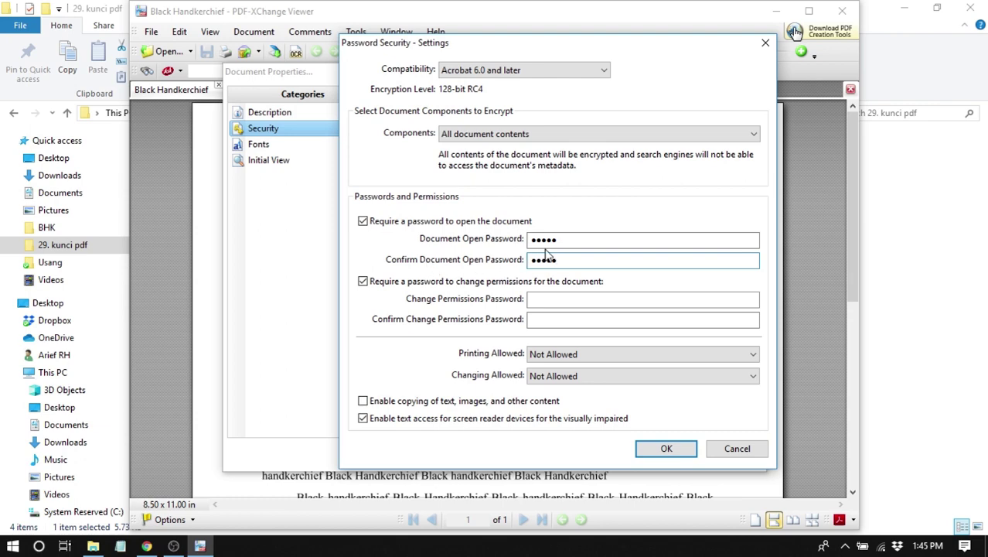
{"action": "left_click", "coordinate": [545, 298]}
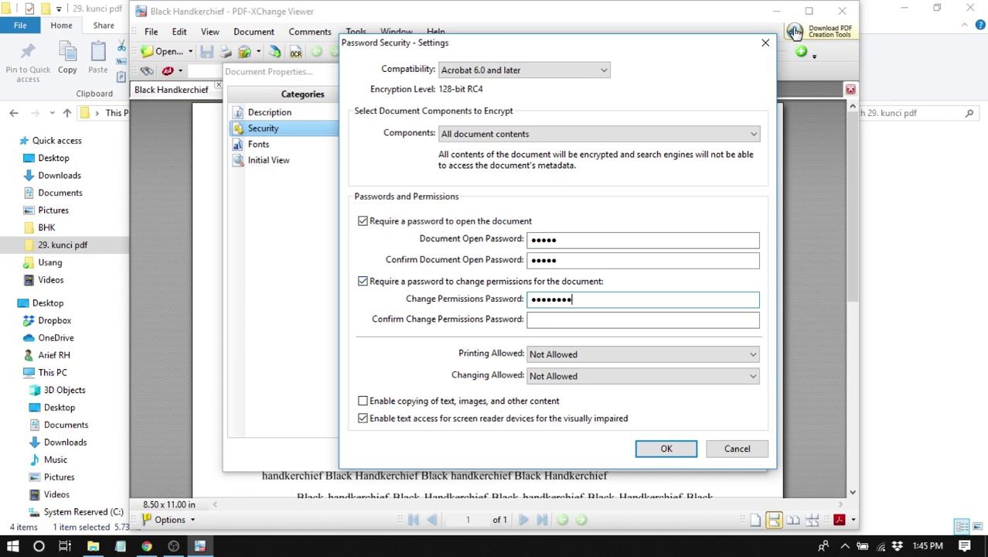
{"action": "key", "text": "Tab"}
{"action": "type", "text": "a"}
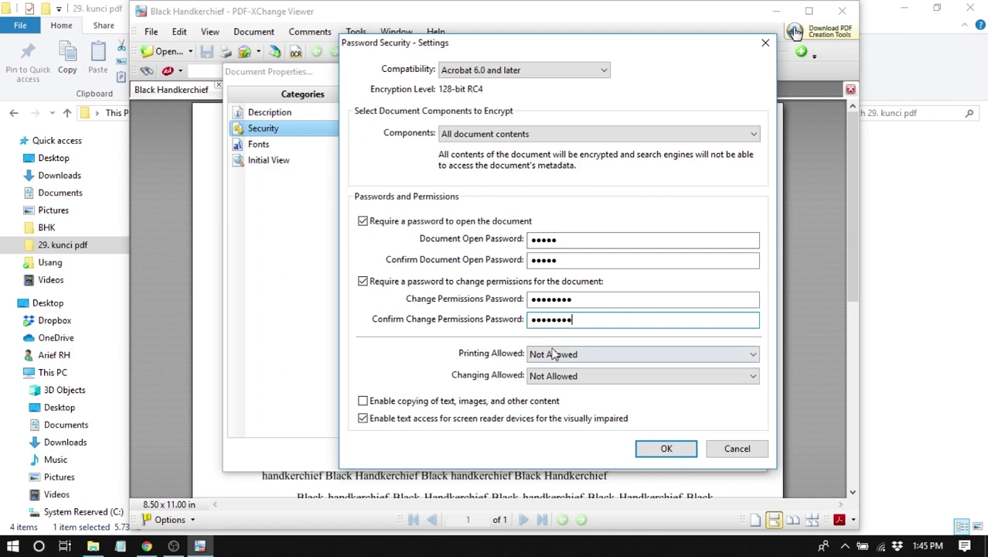
- Leave Printing Allowed and Changing Allowed at Not Allowed and apply the password security settings
{"action": "left_click", "coordinate": [553, 353]}
{"action": "left_click", "coordinate": [550, 353]}
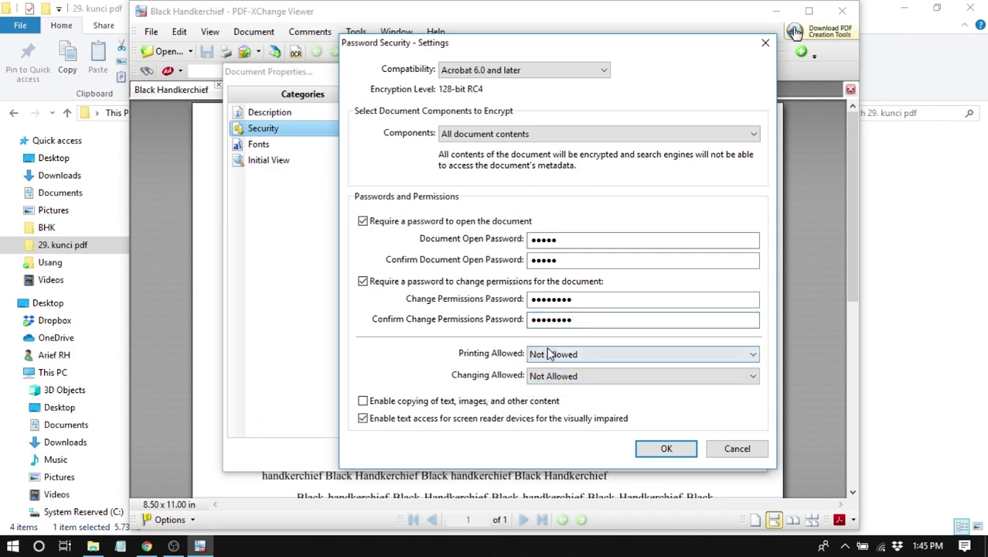
{"action": "left_click", "coordinate": [550, 353]}
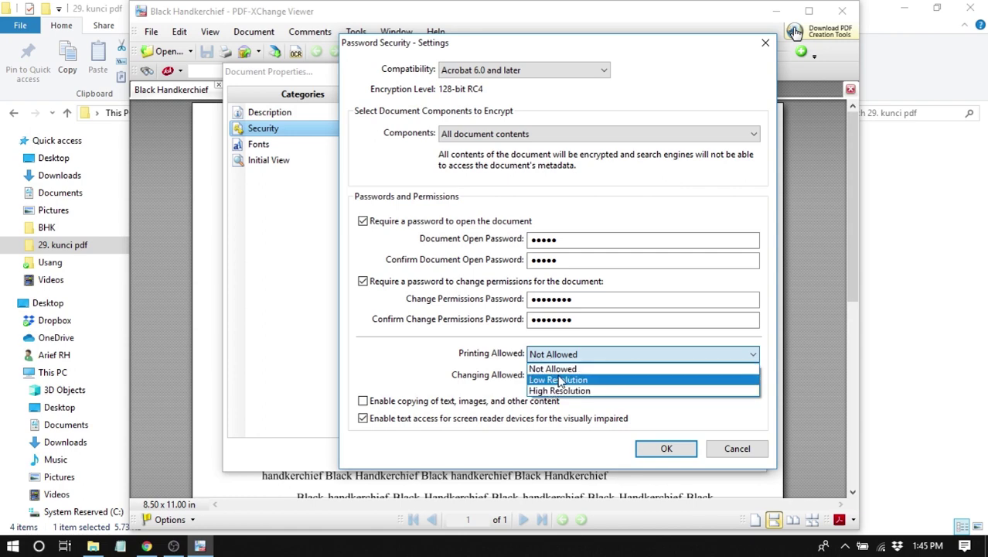
{"action": "left_click", "coordinate": [561, 365]}
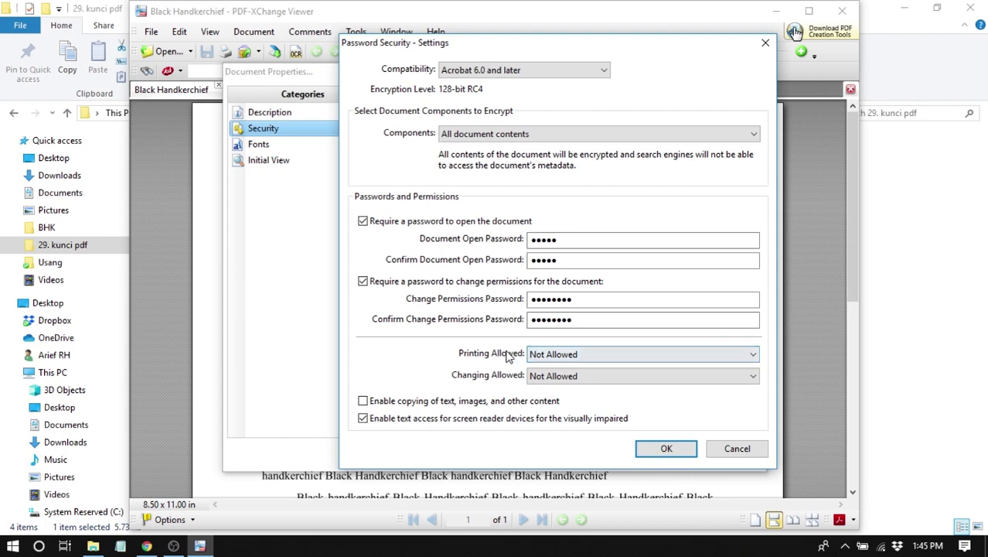
{"action": "left_click", "coordinate": [562, 354]}
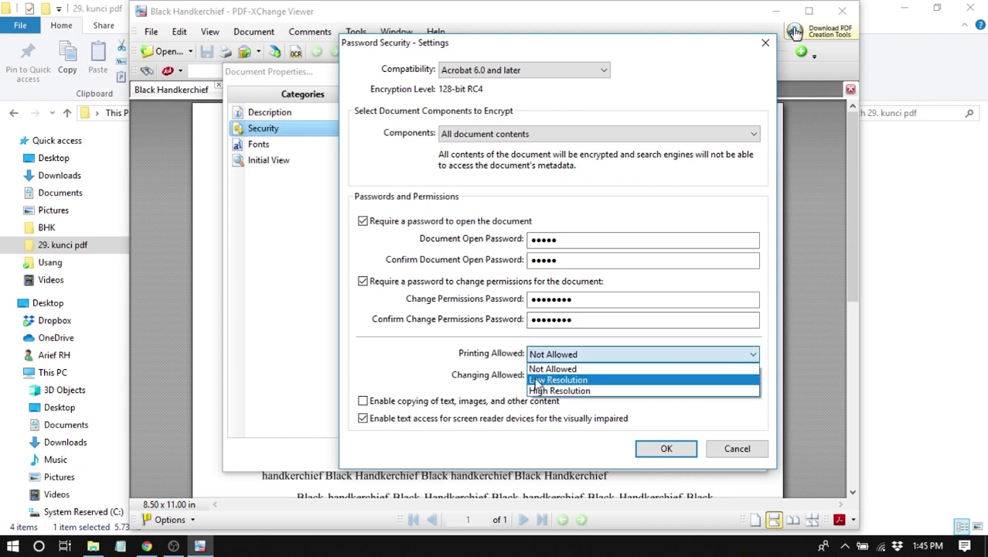
{"action": "left_click", "coordinate": [548, 356]}
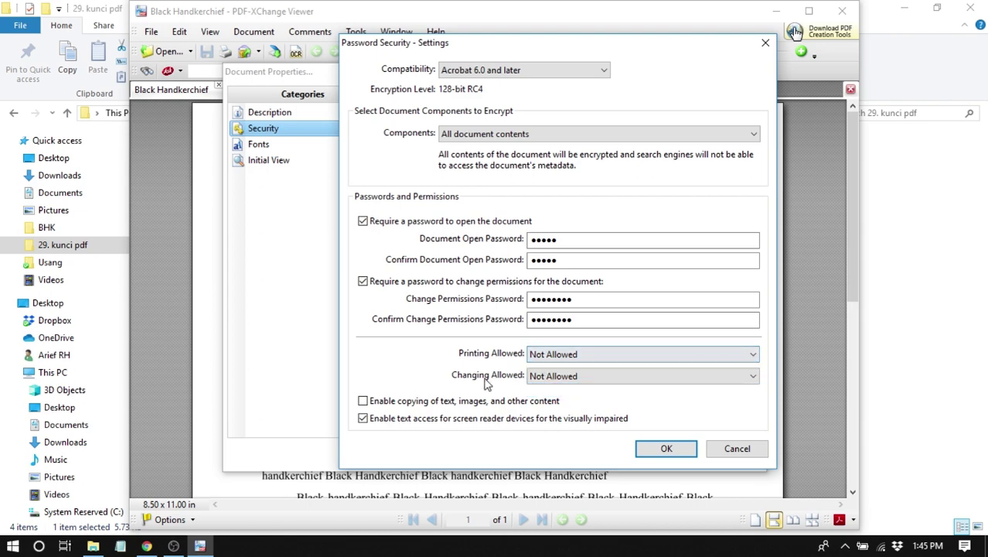
{"action": "left_click", "coordinate": [594, 377]}
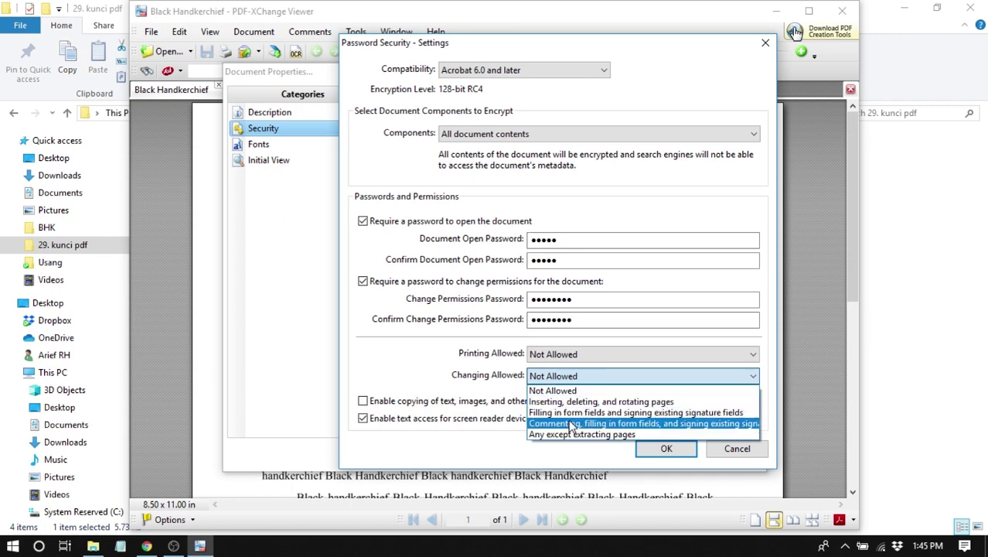
{"action": "left_click", "coordinate": [565, 391]}
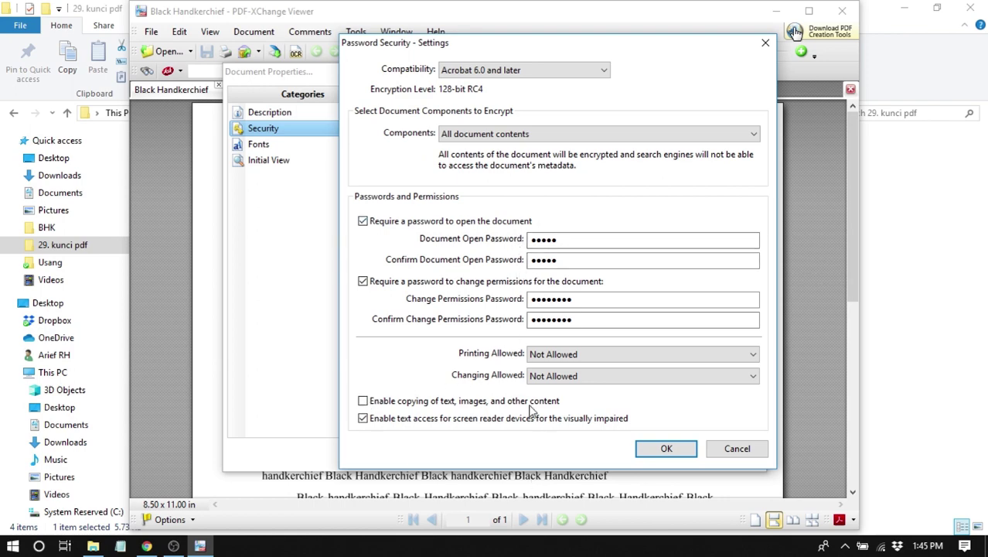
{"action": "left_click", "coordinate": [667, 452]}
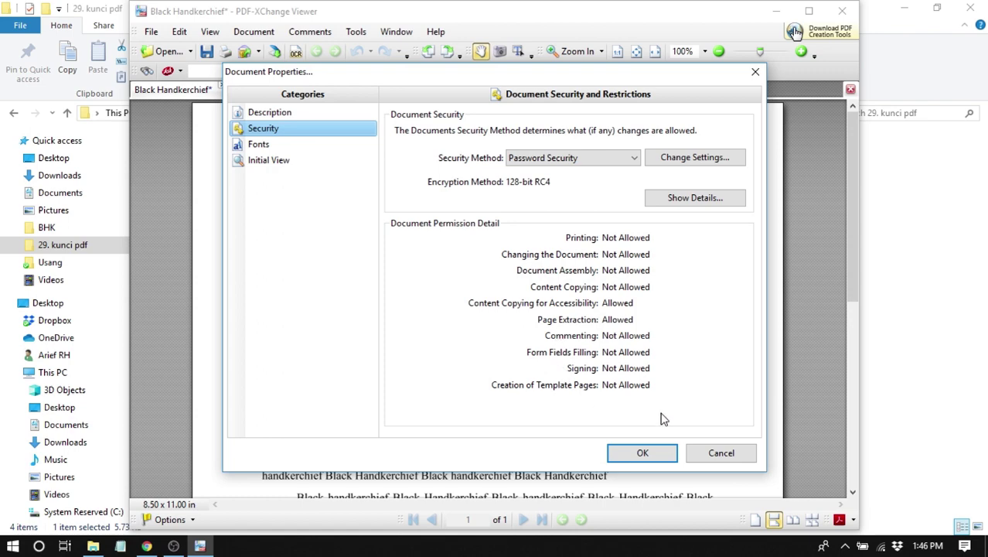
- Save Black Handkerchief as a secured PDF and close PDF-XChange Viewer
{"action": "left_click", "coordinate": [642, 453]}
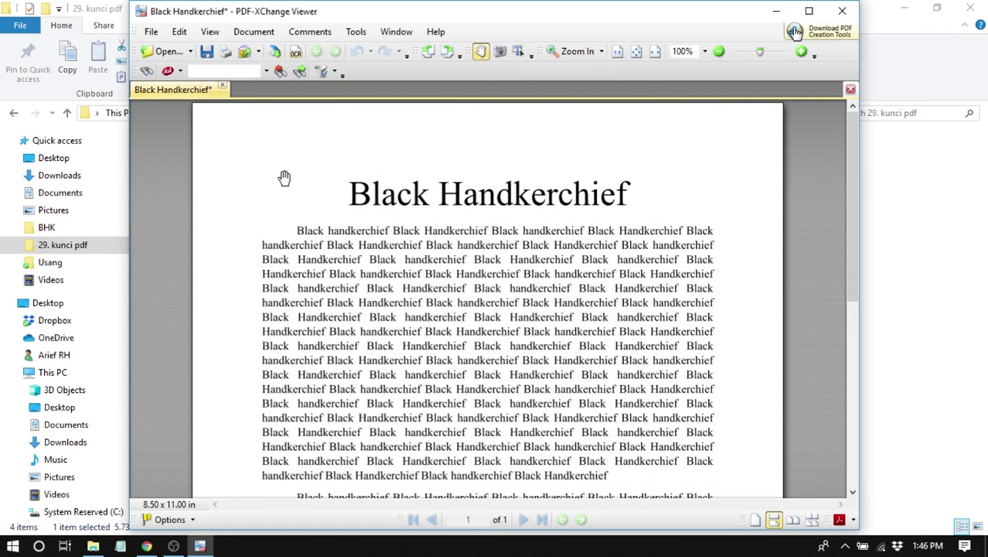
{"action": "left_click", "coordinate": [151, 33]}
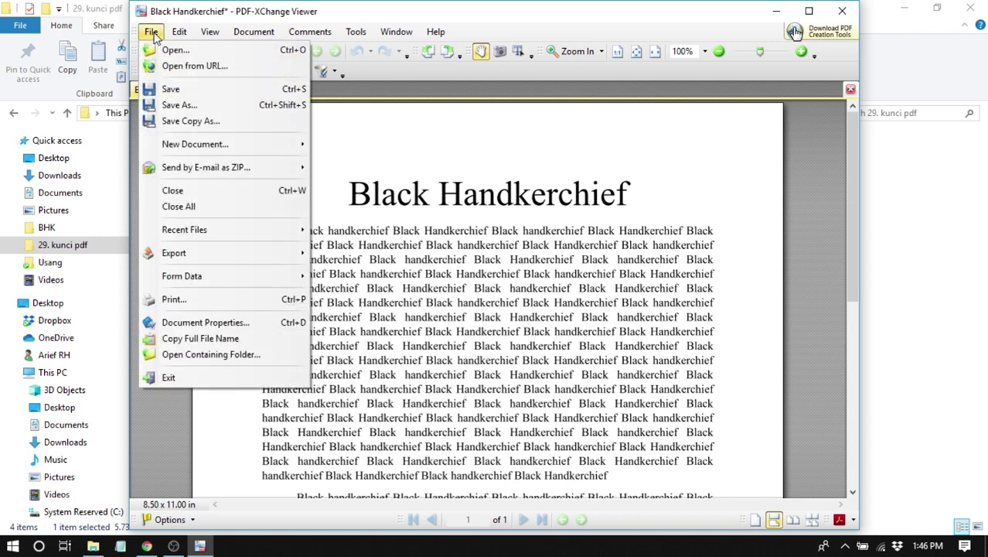
{"action": "left_click", "coordinate": [173, 89]}
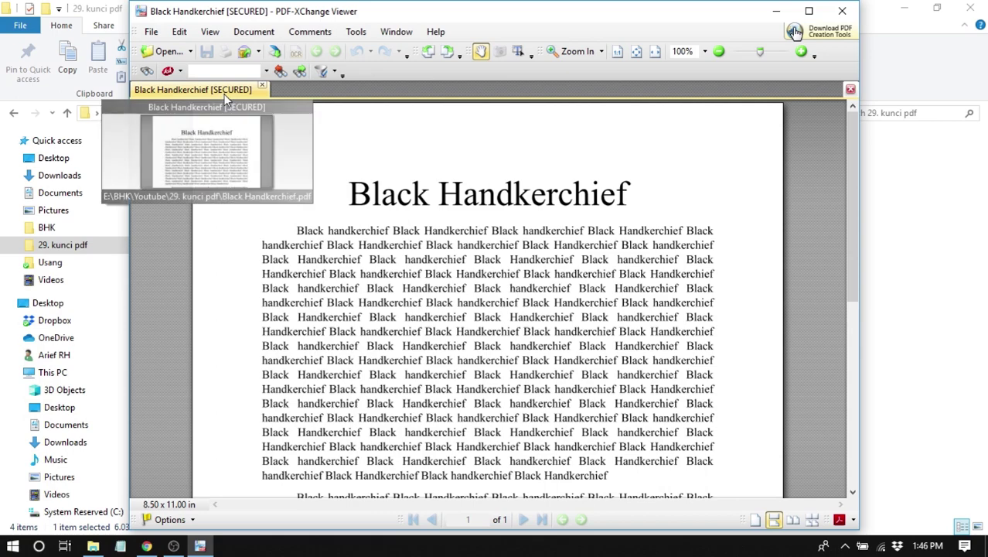
{"action": "left_click", "coordinate": [845, 14]}
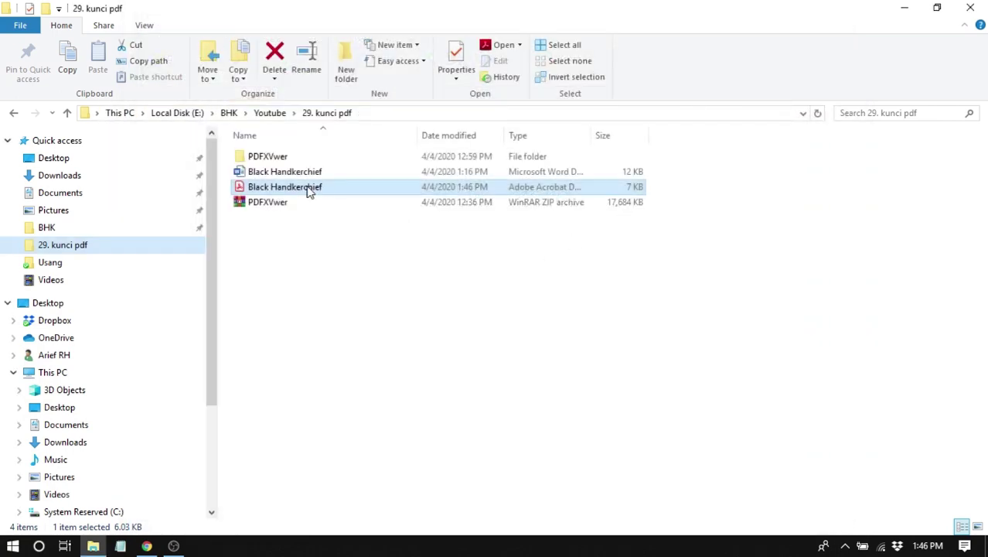
- Open the secured Black Handkerchief PDF from the 29. kunci pdf folder in Acrobat Reader
{"action": "left_click", "coordinate": [309, 192]}
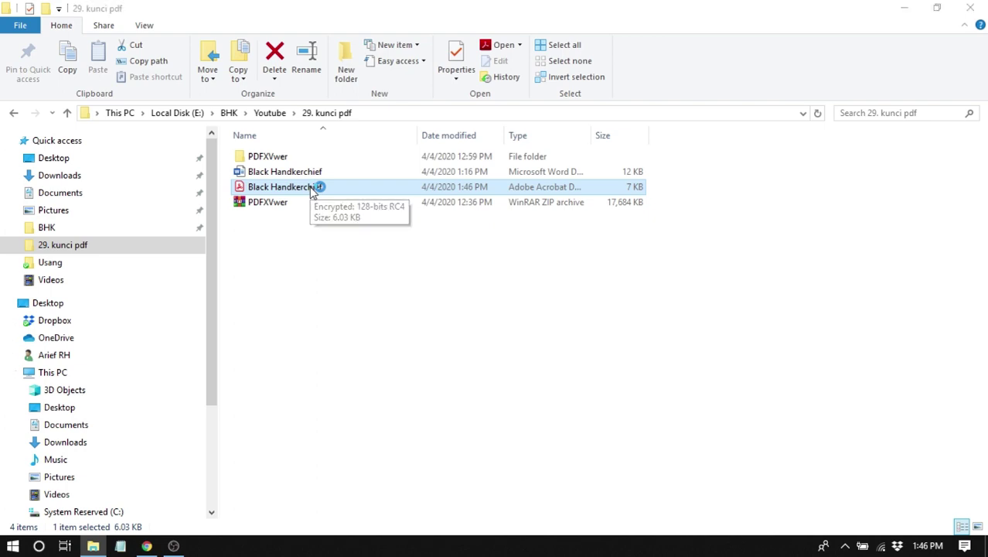
{"action": "double_click", "coordinate": [309, 192]}
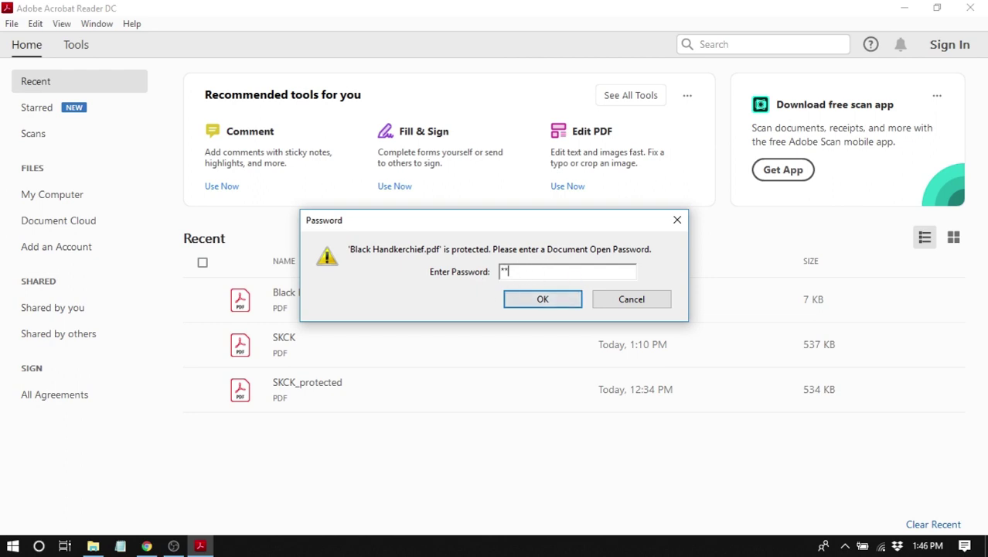
- Open the PDF with its open password, confirm selected text offers no Copy option, then close Reader
{"action": "left_click", "coordinate": [530, 304]}
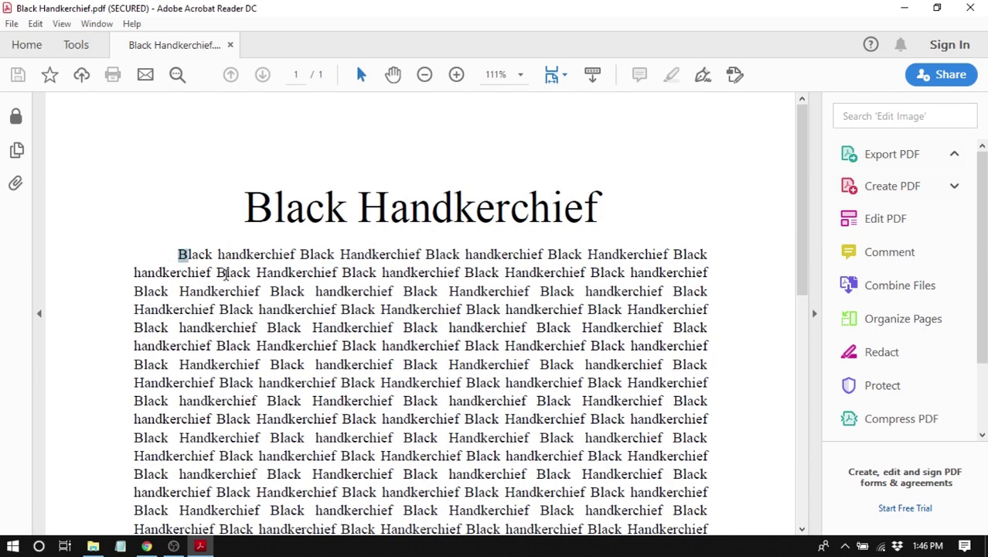
{"action": "left_click_drag", "start_coordinate": [183, 253], "coordinate": [399, 340]}
{"action": "right_click", "coordinate": [345, 261]}
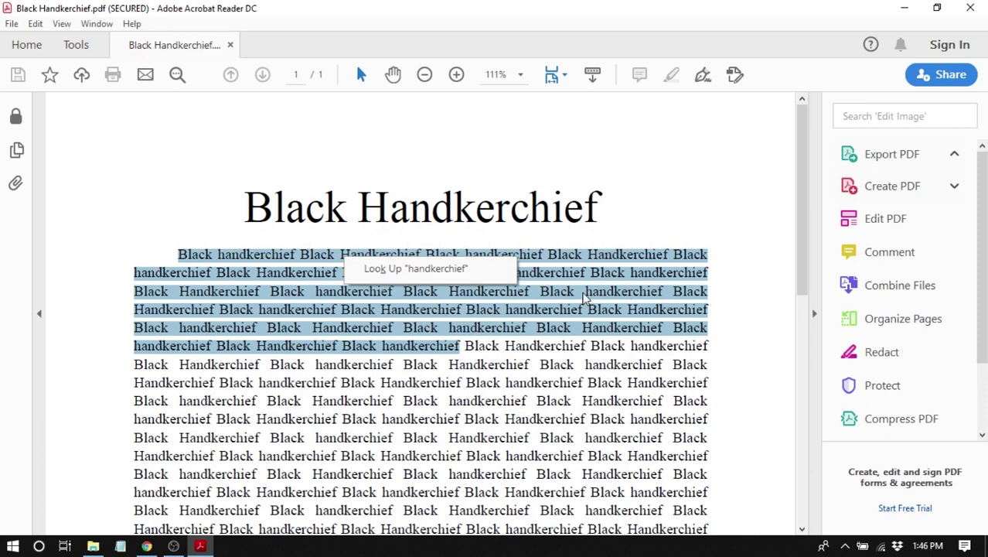
{"action": "left_click", "coordinate": [588, 280]}
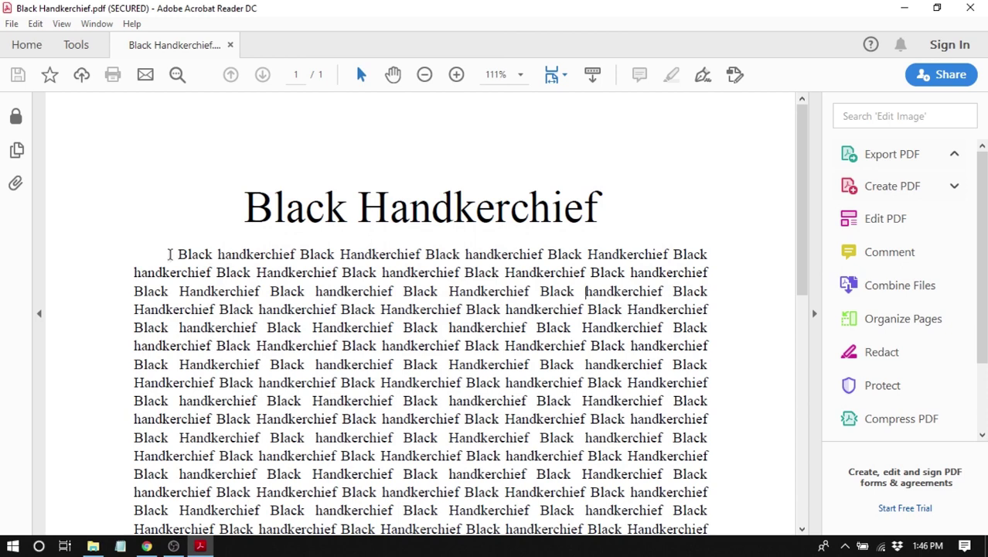
{"action": "left_click_drag", "start_coordinate": [168, 254], "coordinate": [458, 340]}
{"action": "right_click", "coordinate": [415, 255]}
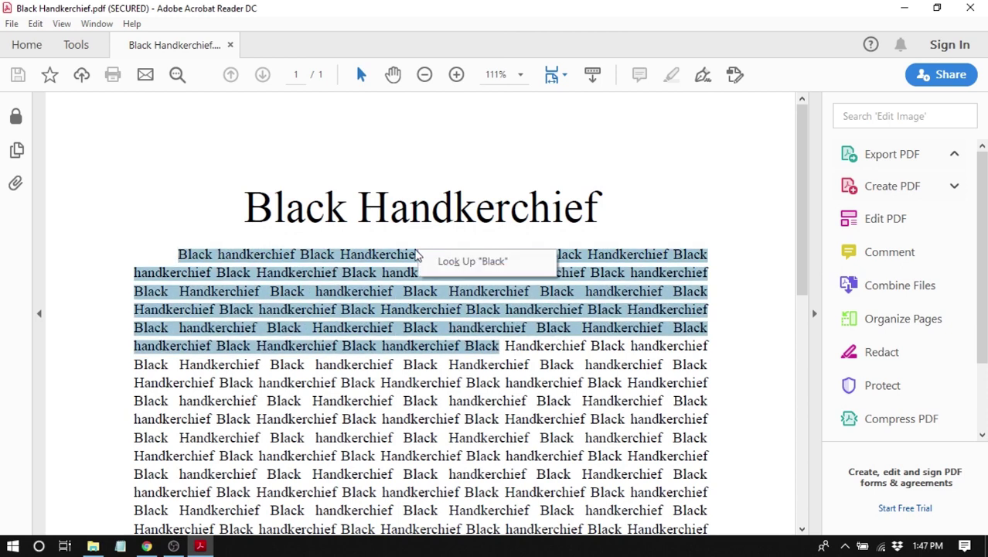
{"action": "left_click", "coordinate": [385, 263]}
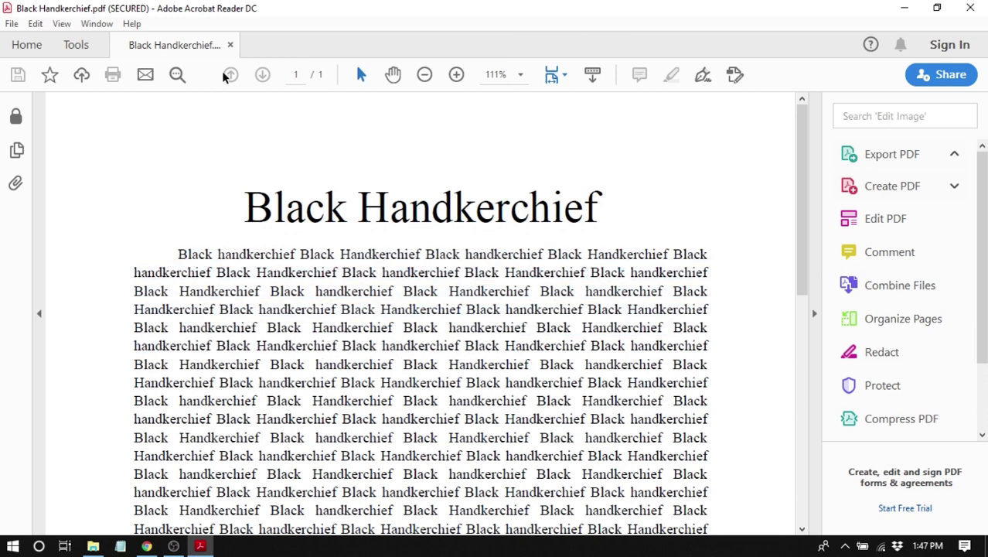
{"action": "key", "text": "alt+F4"}
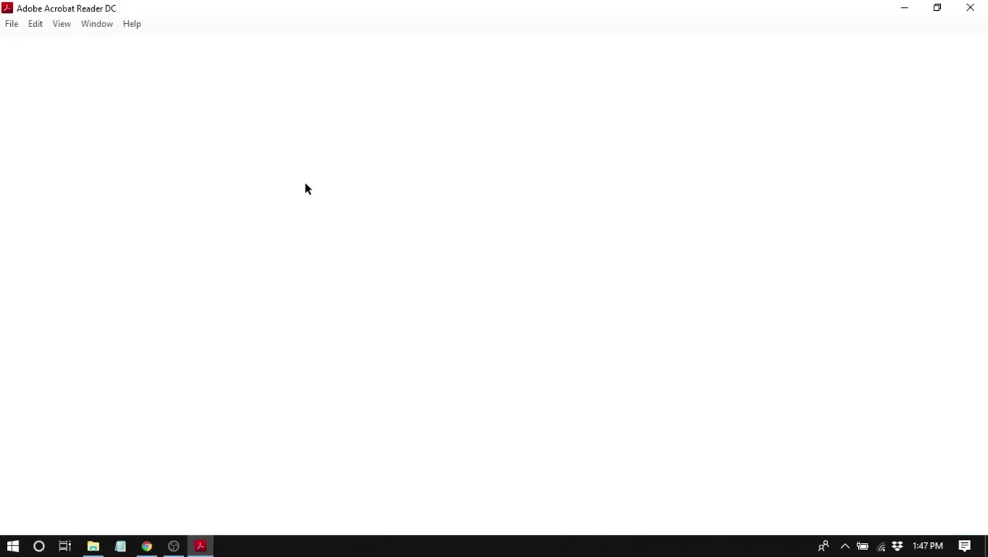
- Open the PDF with the permissions password, copy its first five lines, then minimize to the desktop
{"action": "type", "text": "*"}
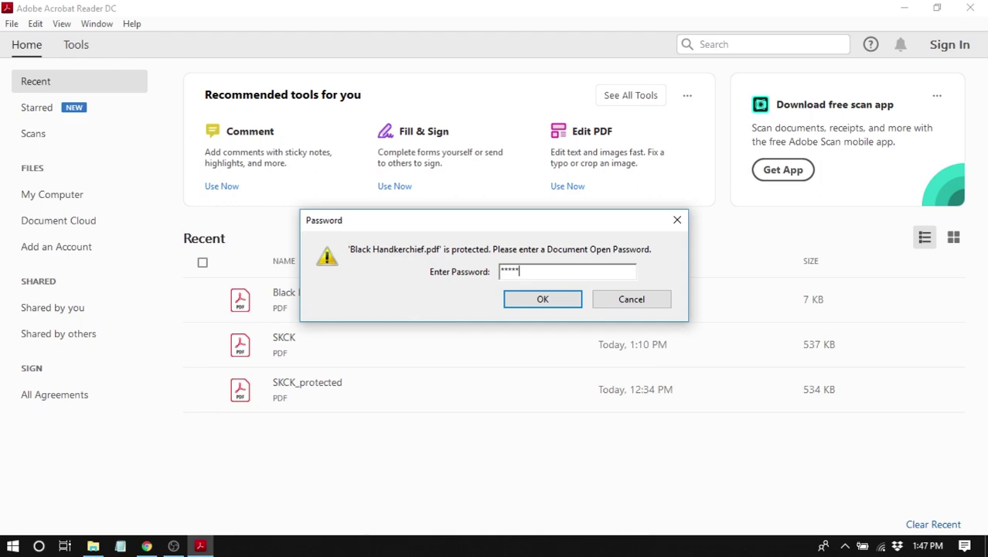
{"action": "type", "text": "*******"}
{"action": "left_click", "coordinate": [551, 302]}
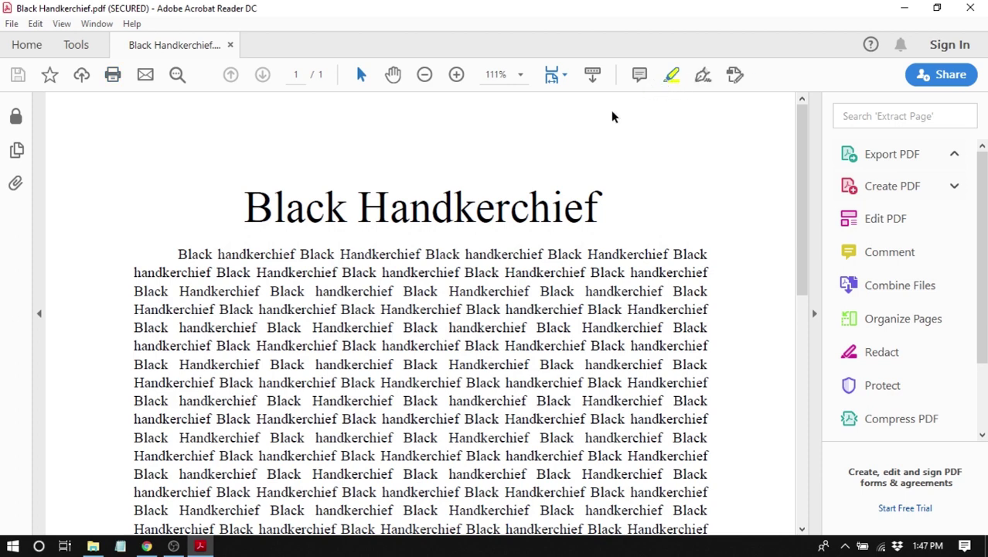
{"action": "left_click_drag", "start_coordinate": [168, 246], "coordinate": [662, 328]}
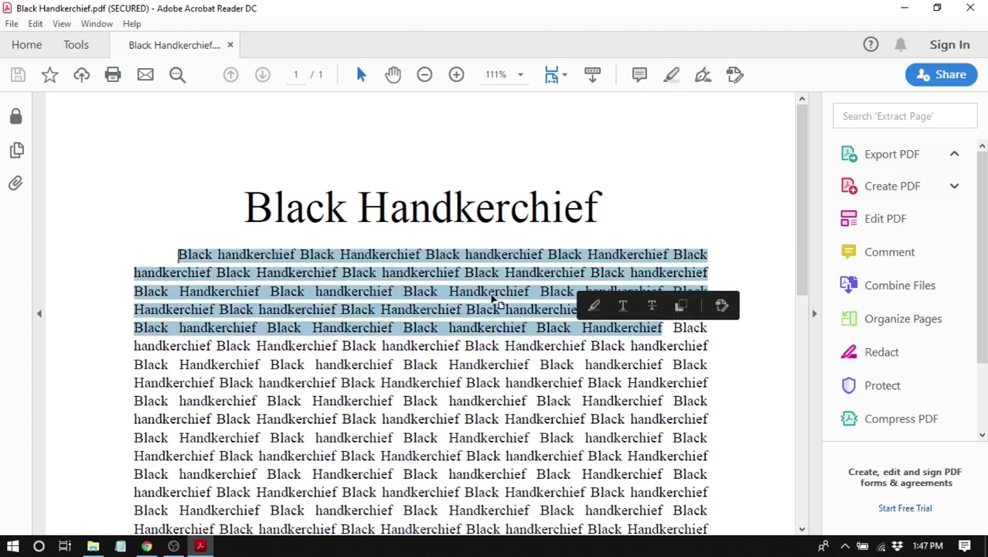
{"action": "right_click", "coordinate": [480, 266]}
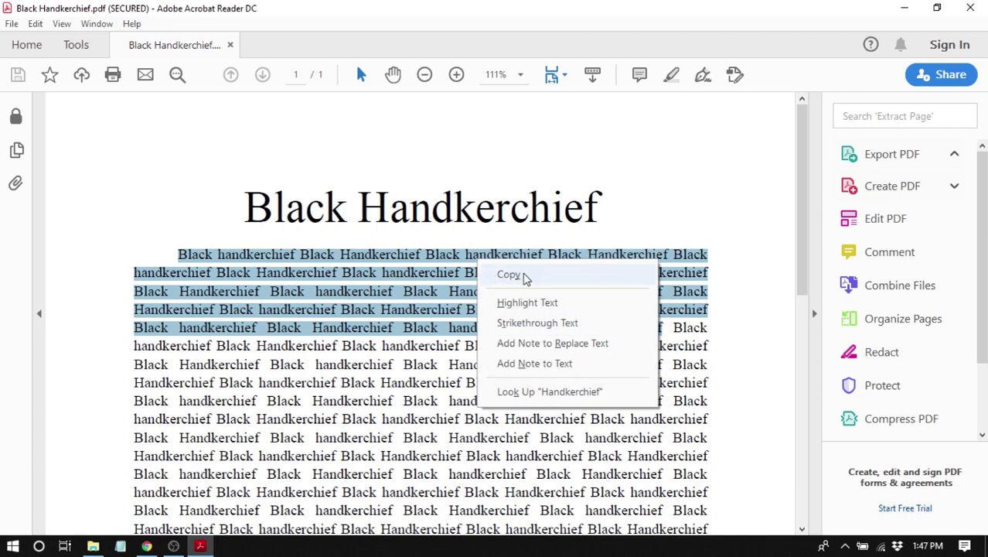
{"action": "left_click", "coordinate": [525, 276]}
{"action": "left_click", "coordinate": [798, 160]}
{"action": "left_click", "coordinate": [905, 8]}
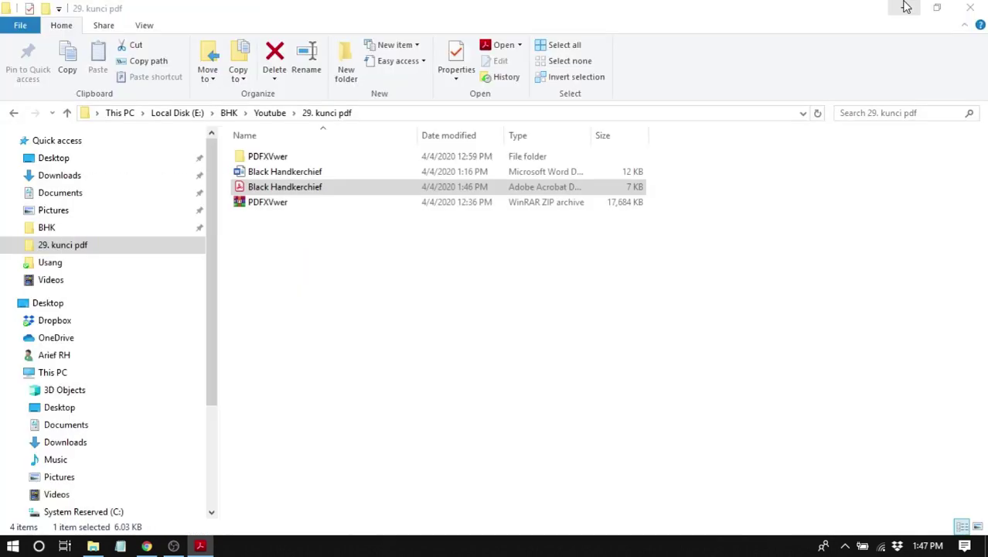
{"action": "left_click", "coordinate": [904, 7]}
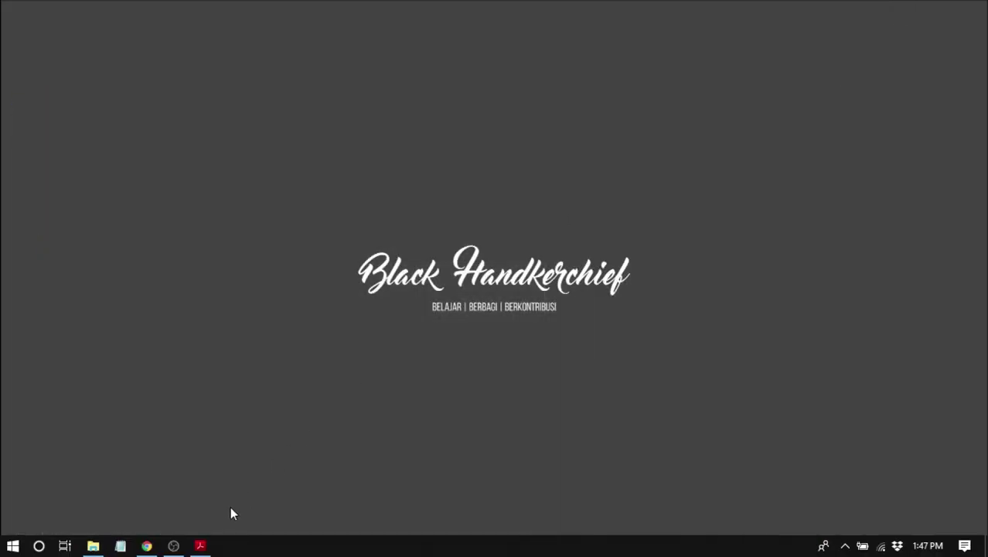